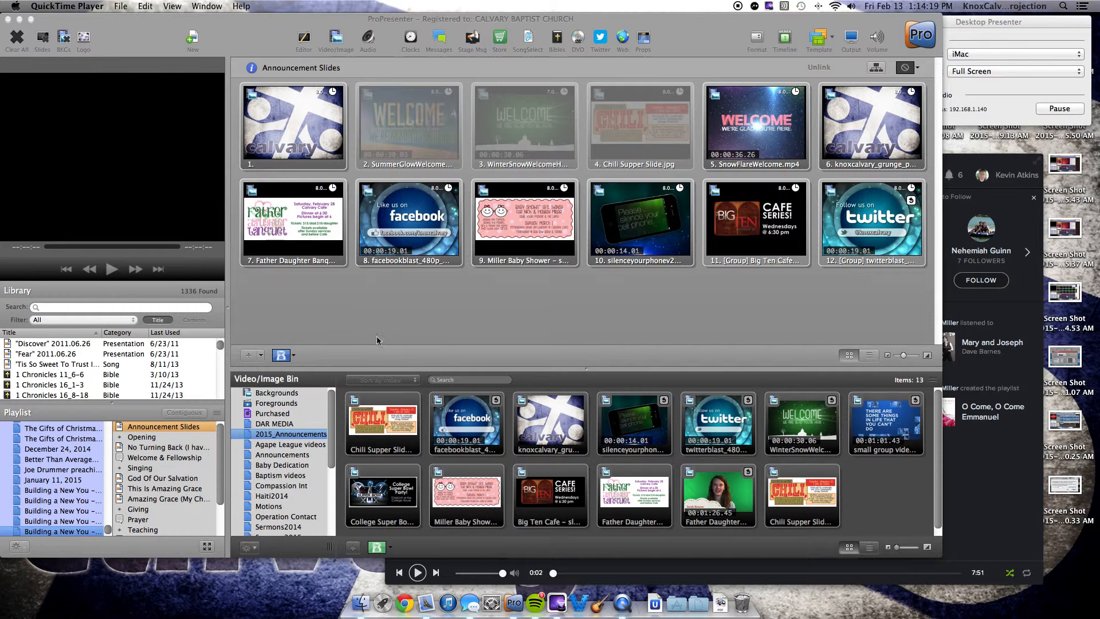
Step: Switch to Mail, open the "Transformation of the Heart #5" message and look through its sermon notes and photos
{"action": "left_click", "coordinate": [429, 606]}
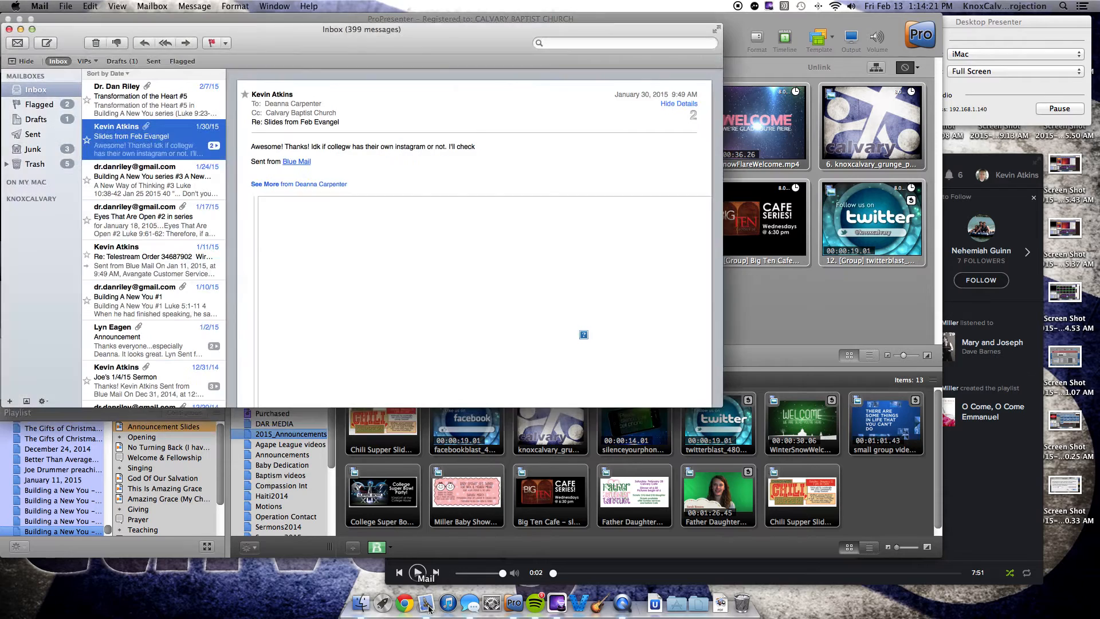
{"action": "left_click", "coordinate": [149, 107]}
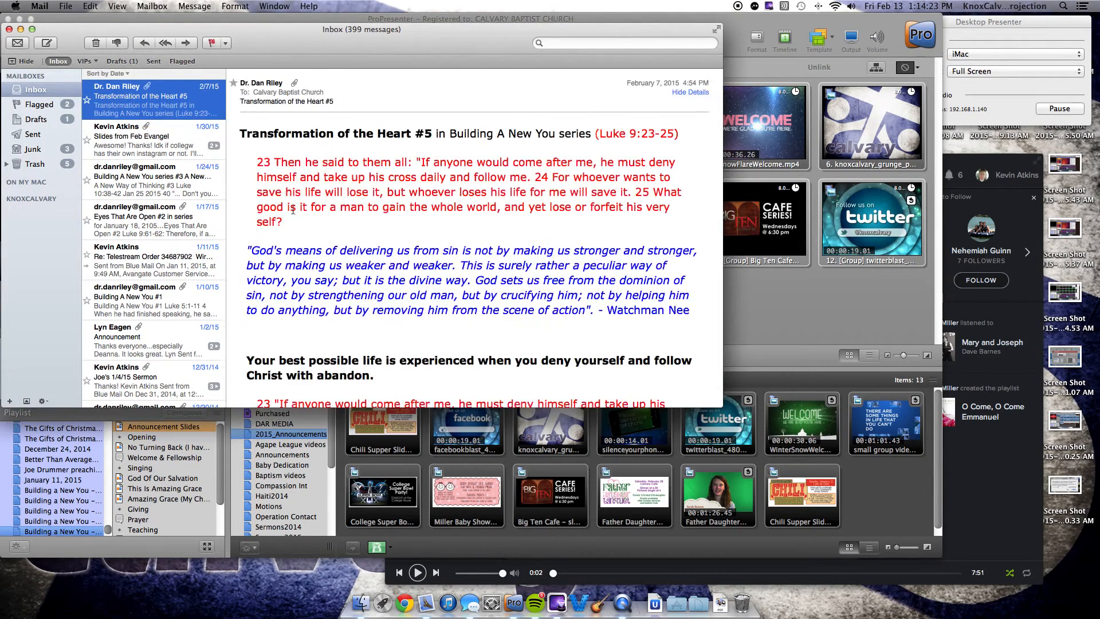
{"action": "scroll", "coordinate": [326, 205], "scroll_direction": "down", "scroll_amount": 10}
{"action": "scroll", "coordinate": [327, 205], "scroll_direction": "down", "scroll_amount": 15}
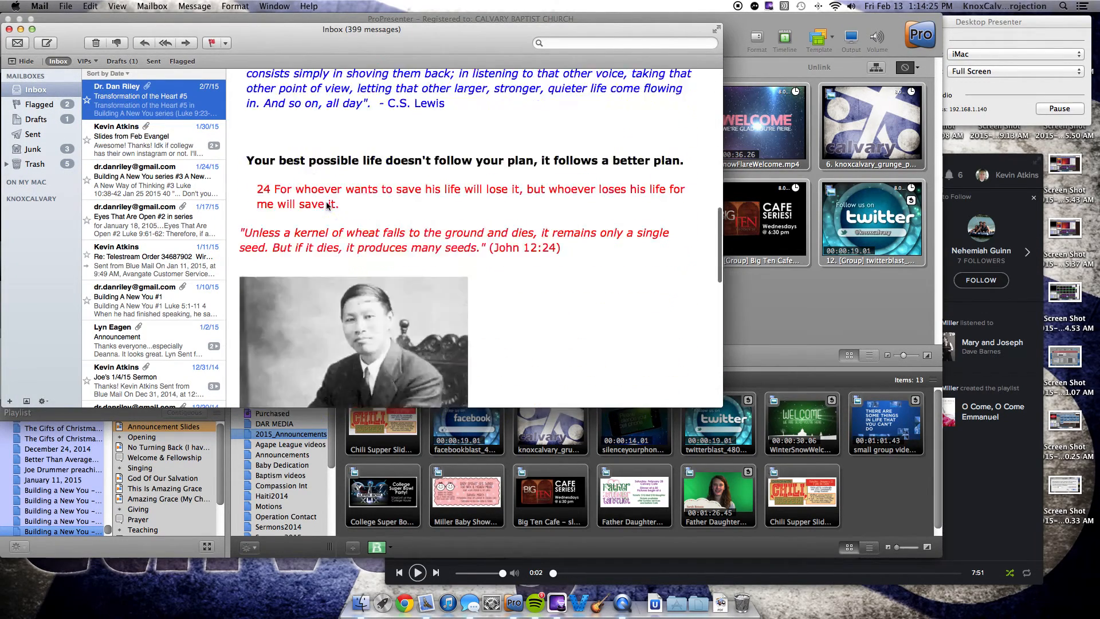
{"action": "scroll", "coordinate": [352, 302], "scroll_direction": "up", "scroll_amount": 2}
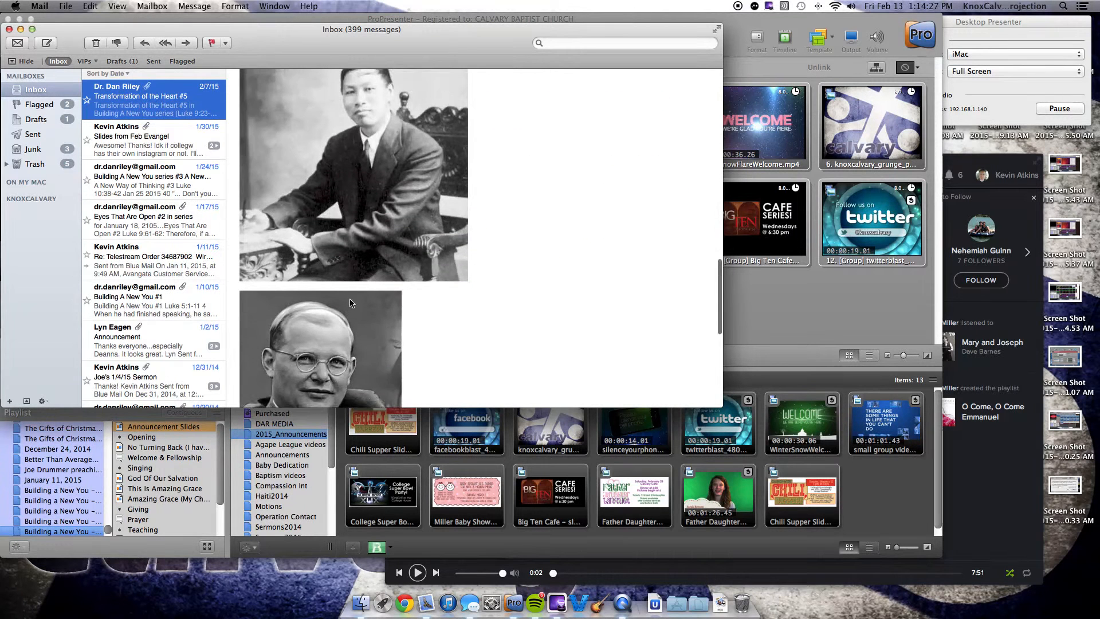
{"action": "scroll", "coordinate": [352, 185], "scroll_direction": "down", "scroll_amount": 12}
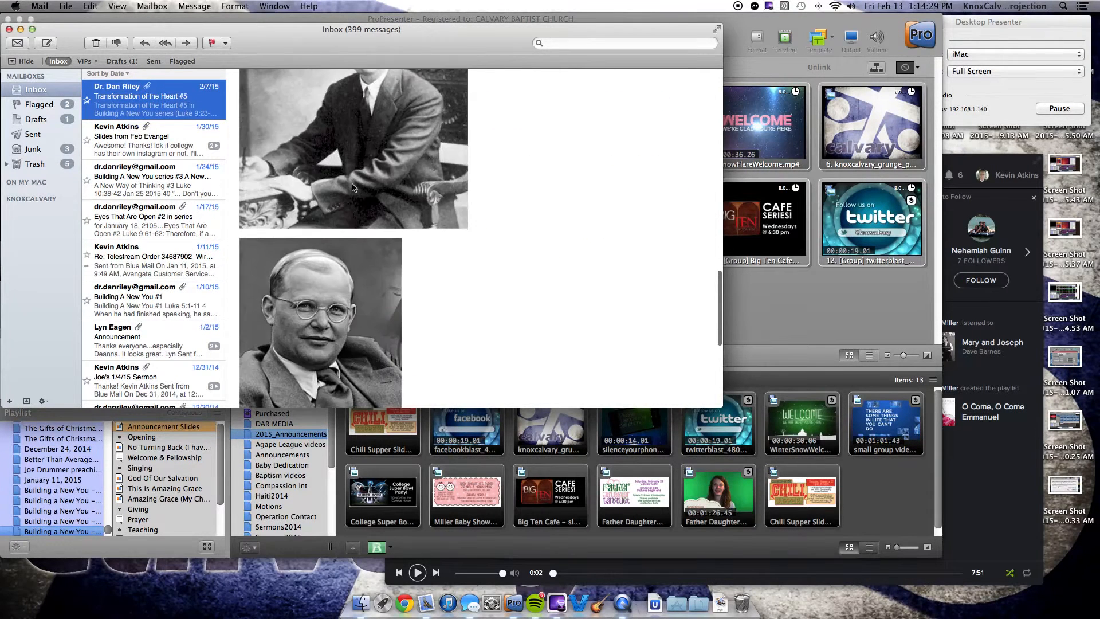
{"action": "scroll", "coordinate": [352, 187], "scroll_direction": "up", "scroll_amount": 10}
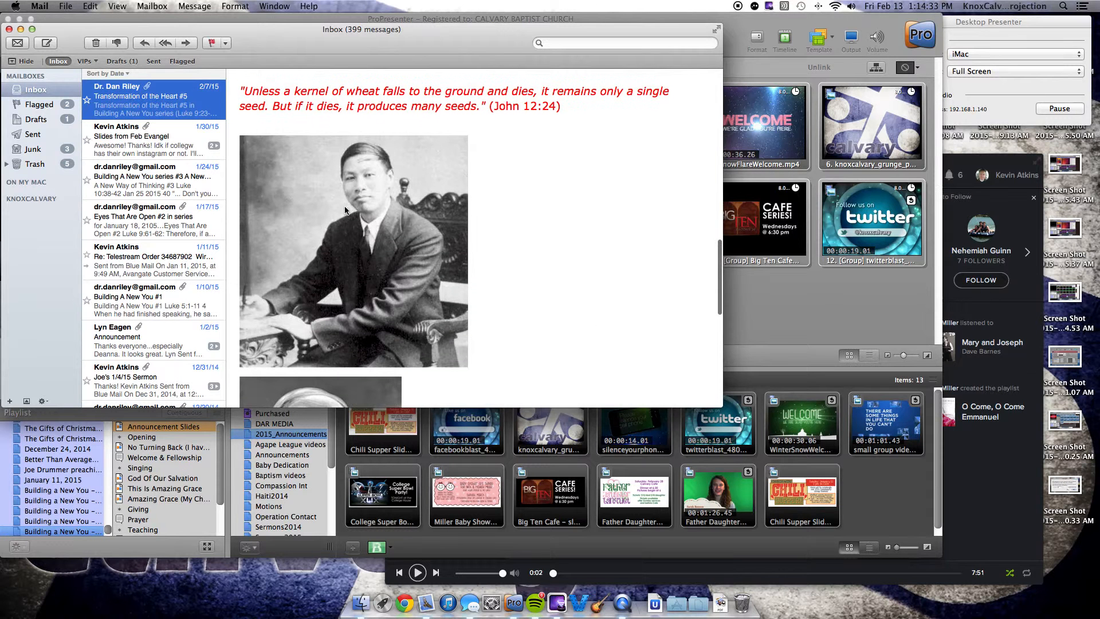
{"action": "right_click", "coordinate": [317, 208]}
{"action": "mouse_move", "coordinate": [366, 229]}
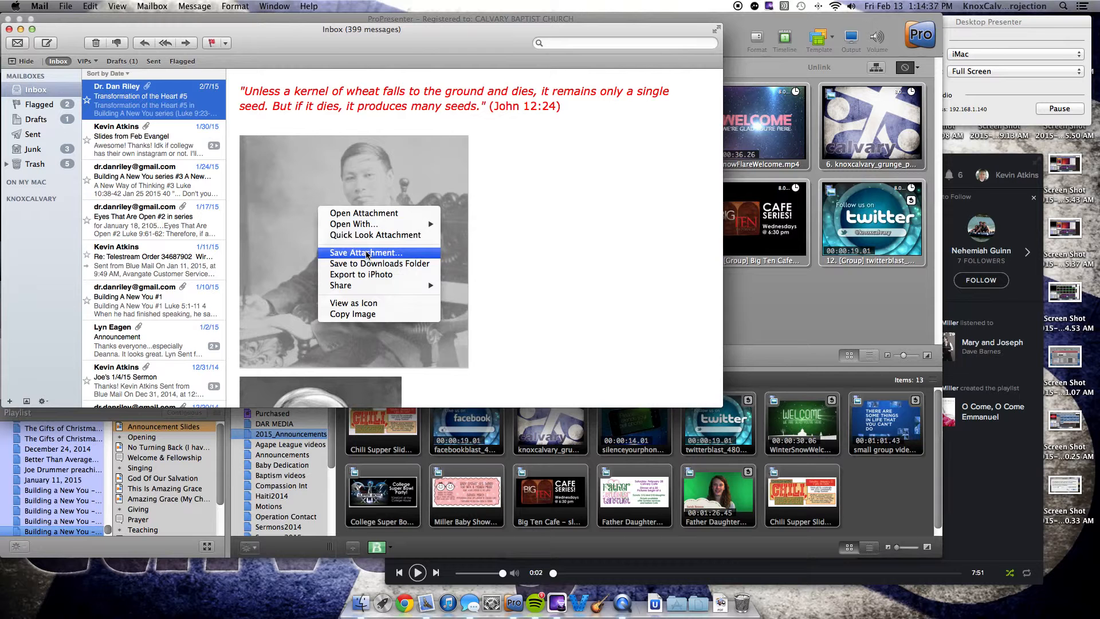
{"action": "left_click", "coordinate": [368, 253]}
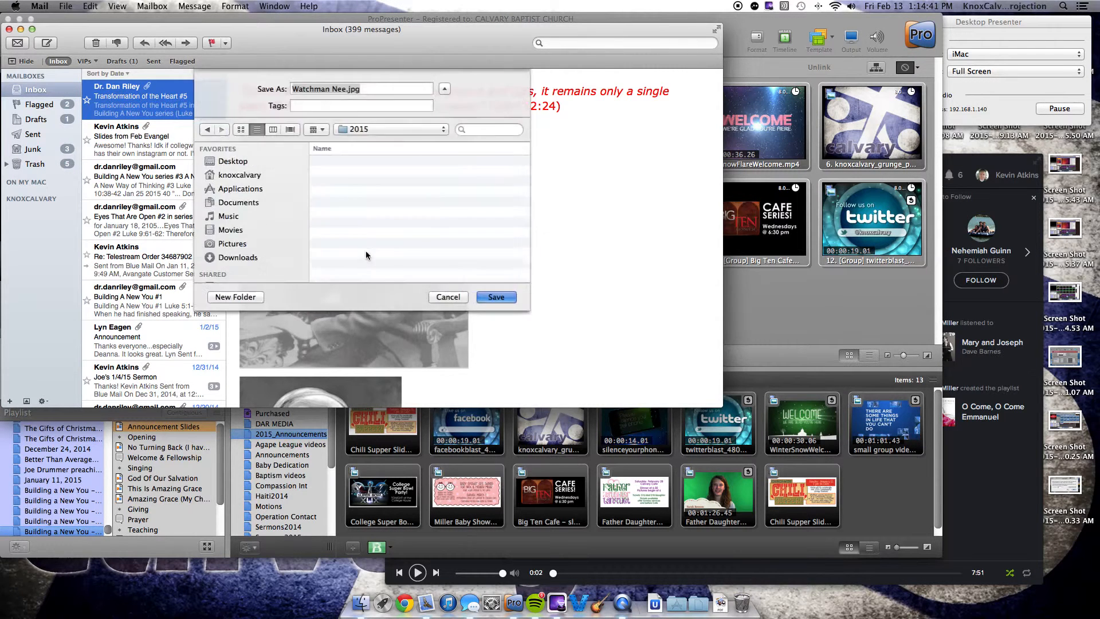
{"action": "left_click", "coordinate": [241, 203]}
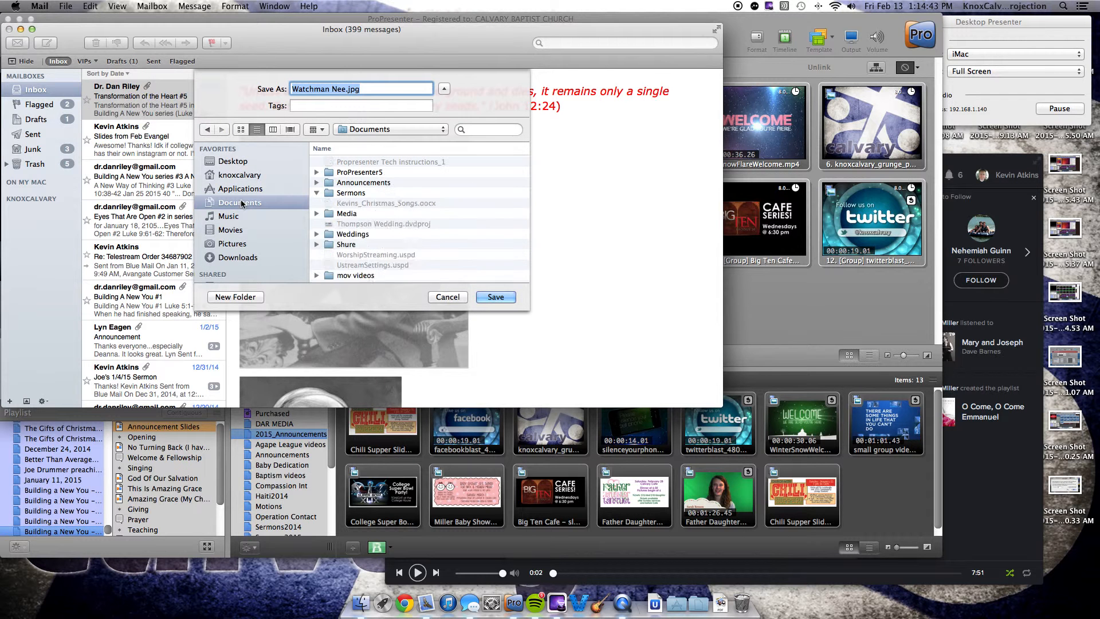
{"action": "left_click", "coordinate": [359, 203]}
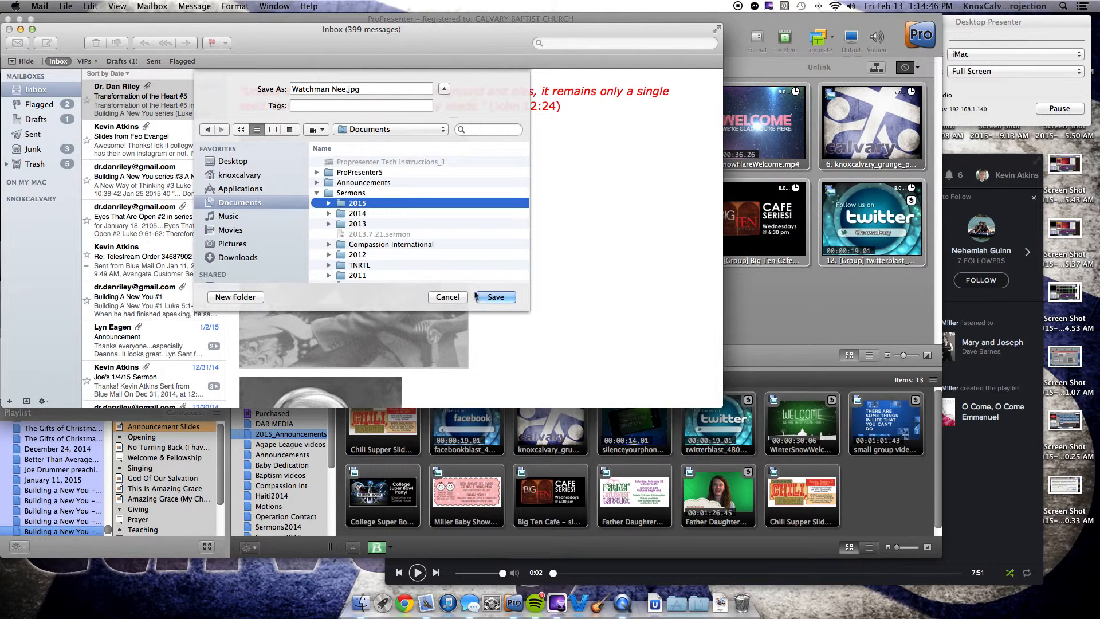
{"action": "double_click", "coordinate": [356, 203]}
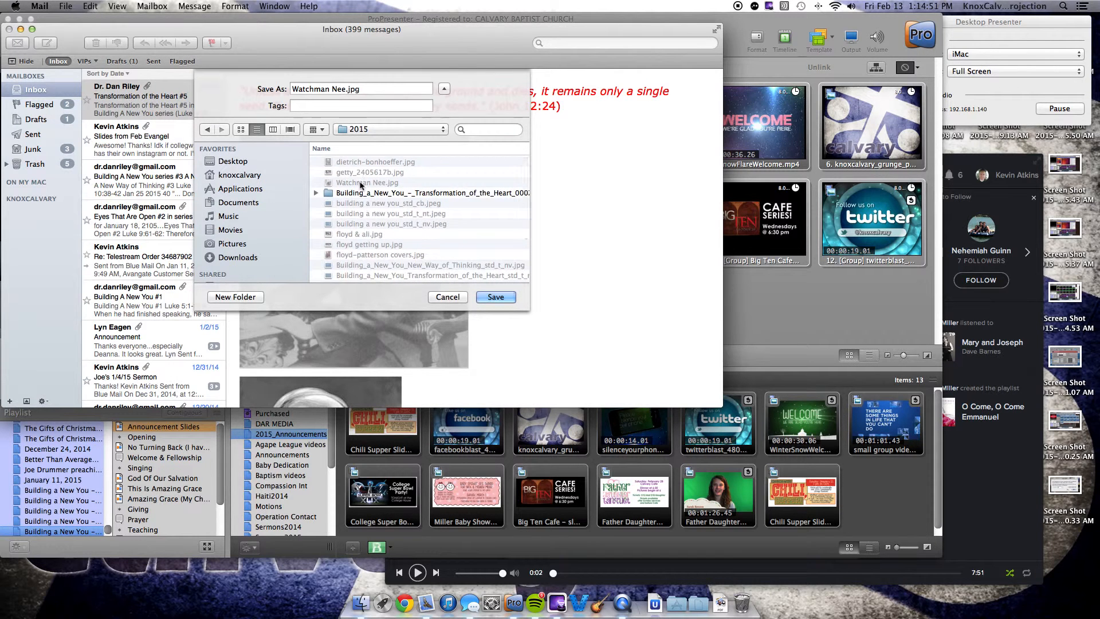
{"action": "left_click", "coordinate": [448, 297]}
Step: Copy the sermon text from the heading "Transformation of the Heart #5" through the John 12:24 verse above the photos
{"action": "scroll", "coordinate": [511, 292], "scroll_direction": "up", "scroll_amount": 15}
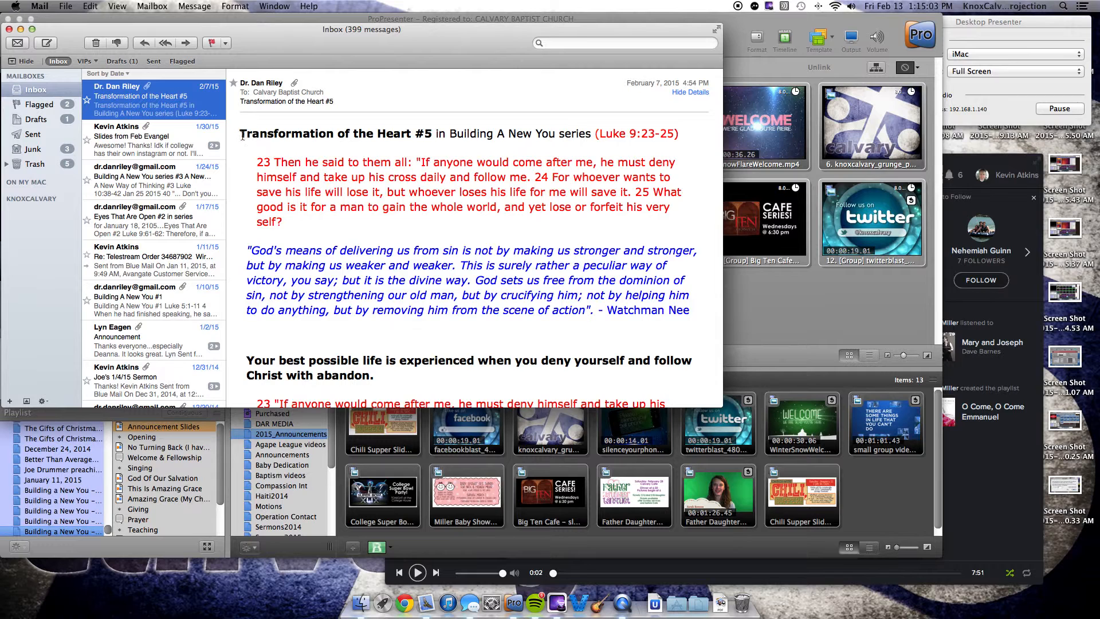
{"action": "left_click_drag", "start_coordinate": [240, 133], "coordinate": [570, 270]}
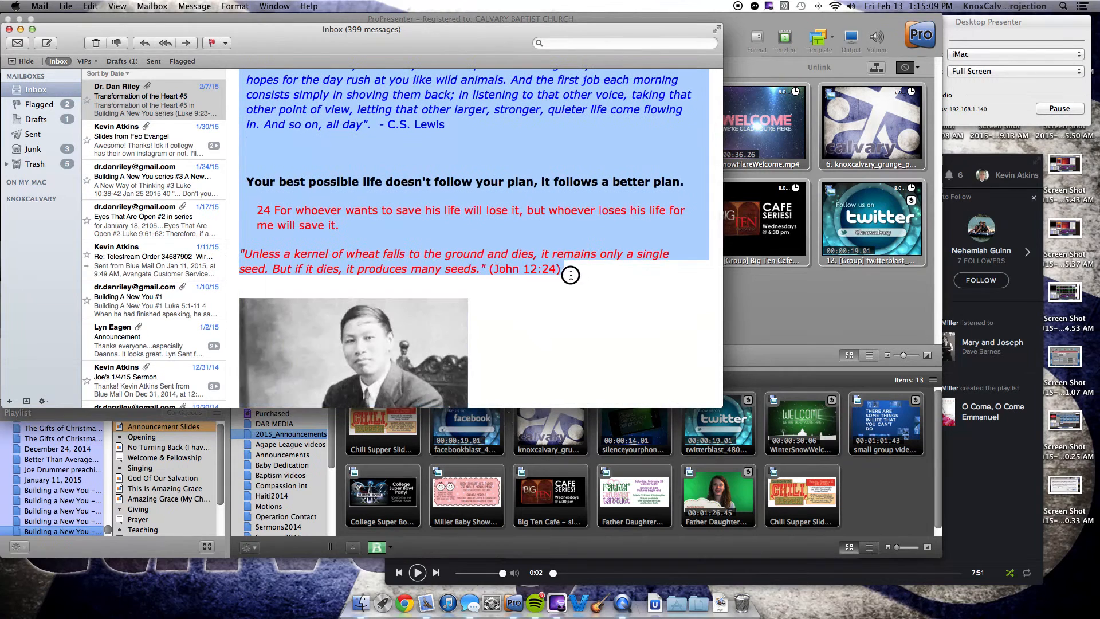
{"action": "right_click", "coordinate": [560, 226]}
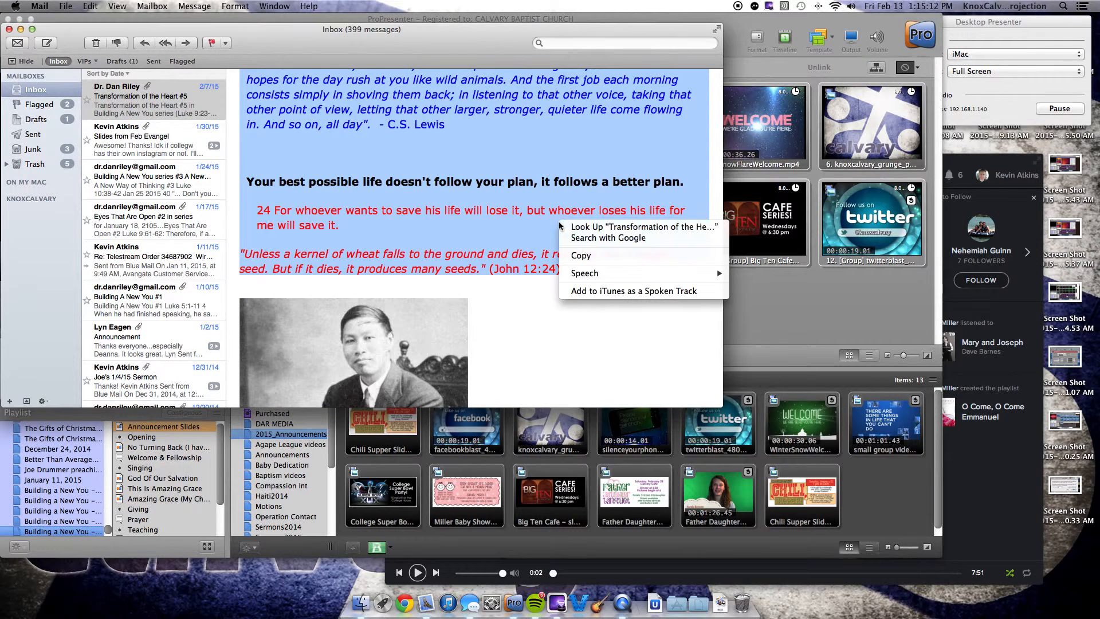
{"action": "left_click", "coordinate": [580, 255]}
Step: Switch to ProPresenter and start an import of the copied text
{"action": "left_click", "coordinate": [786, 291]}
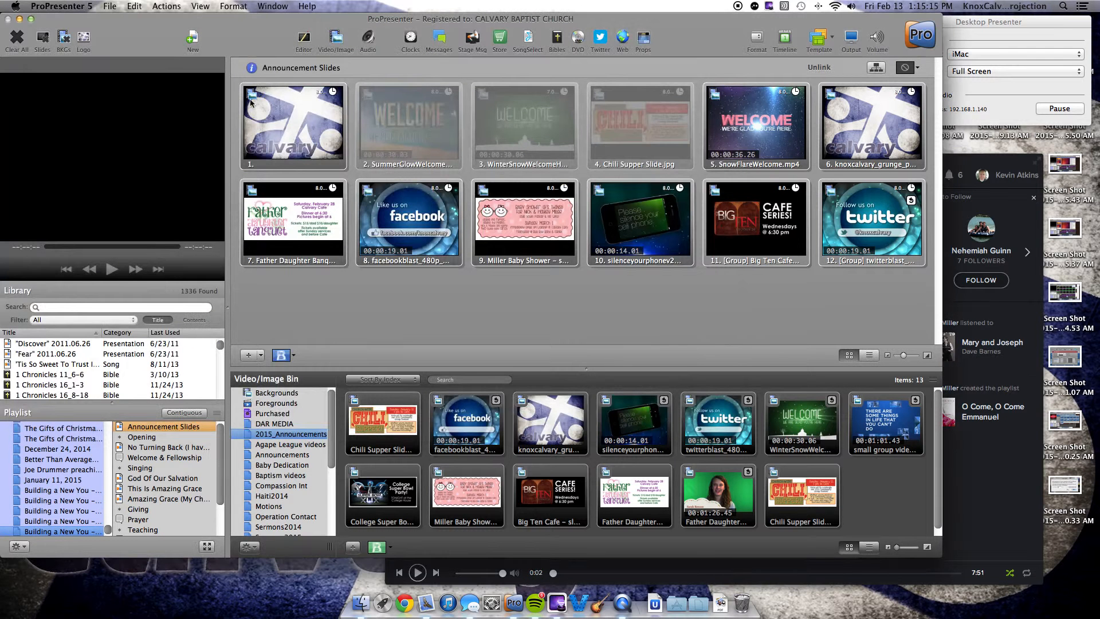
{"action": "left_click", "coordinate": [109, 8]}
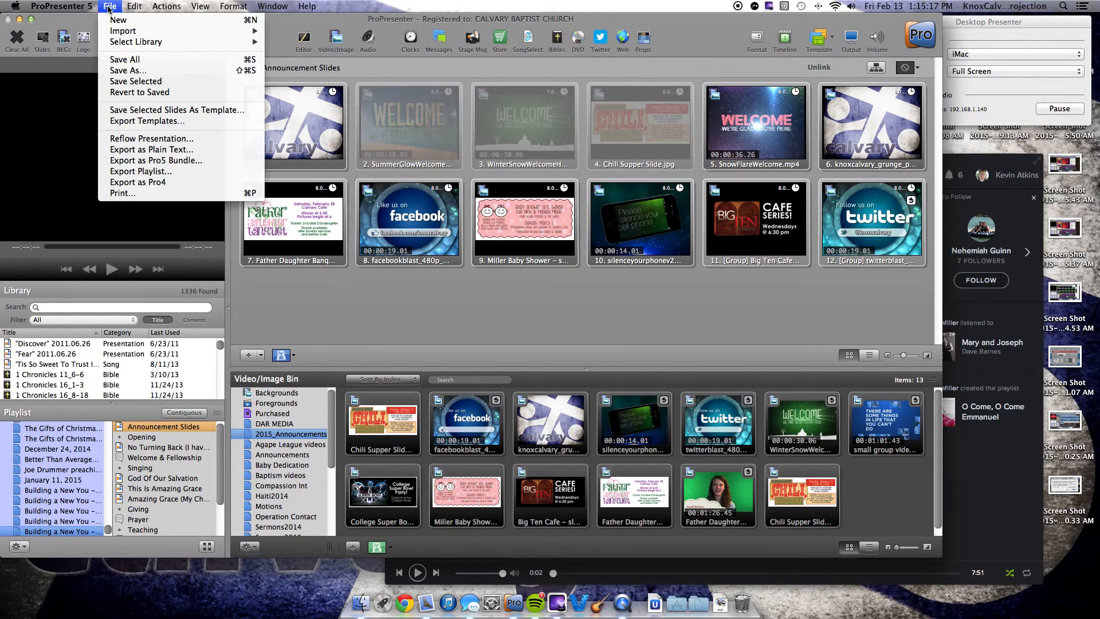
{"action": "mouse_move", "coordinate": [258, 36]}
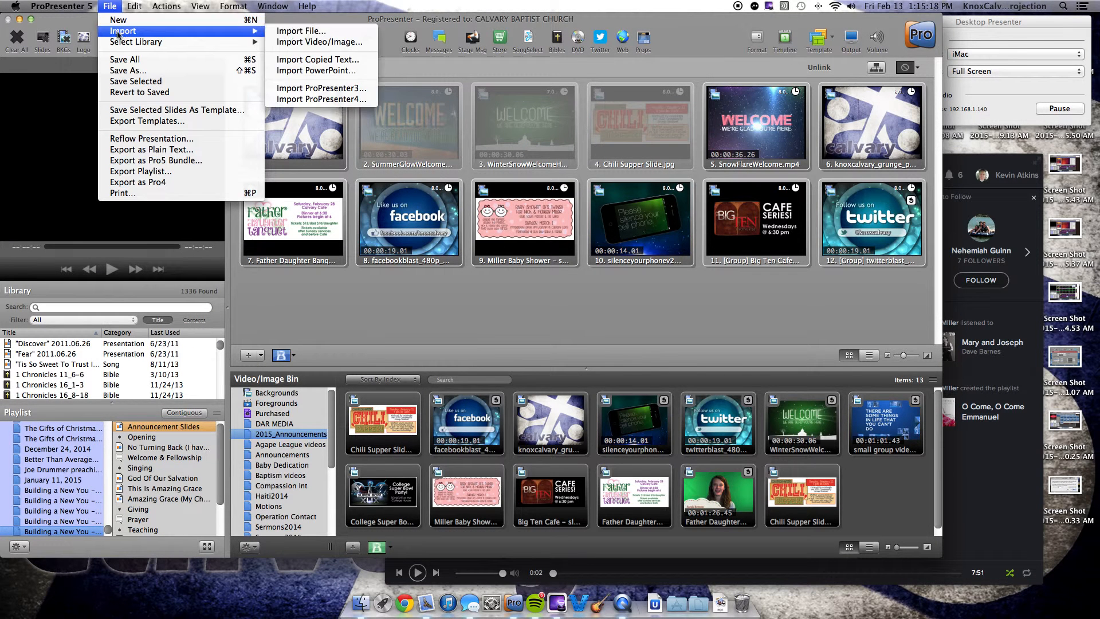
{"action": "left_click", "coordinate": [314, 60]}
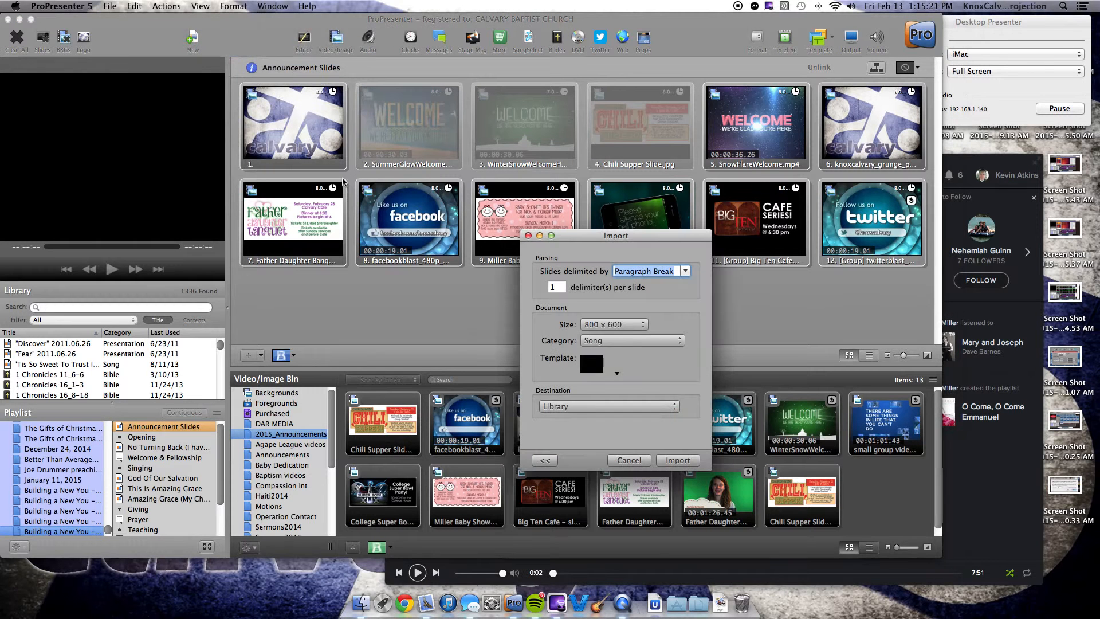
Step: Set the import category to Presentation and choose the "Build a new you" template from the Scriptures group
{"action": "left_click", "coordinate": [619, 340]}
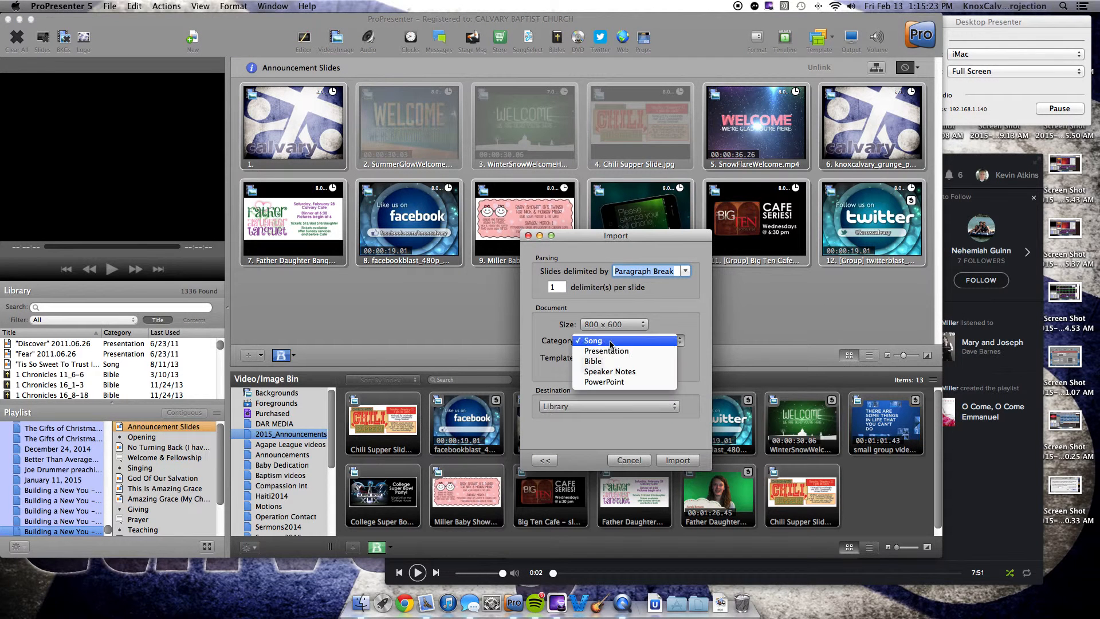
{"action": "left_click", "coordinate": [611, 351]}
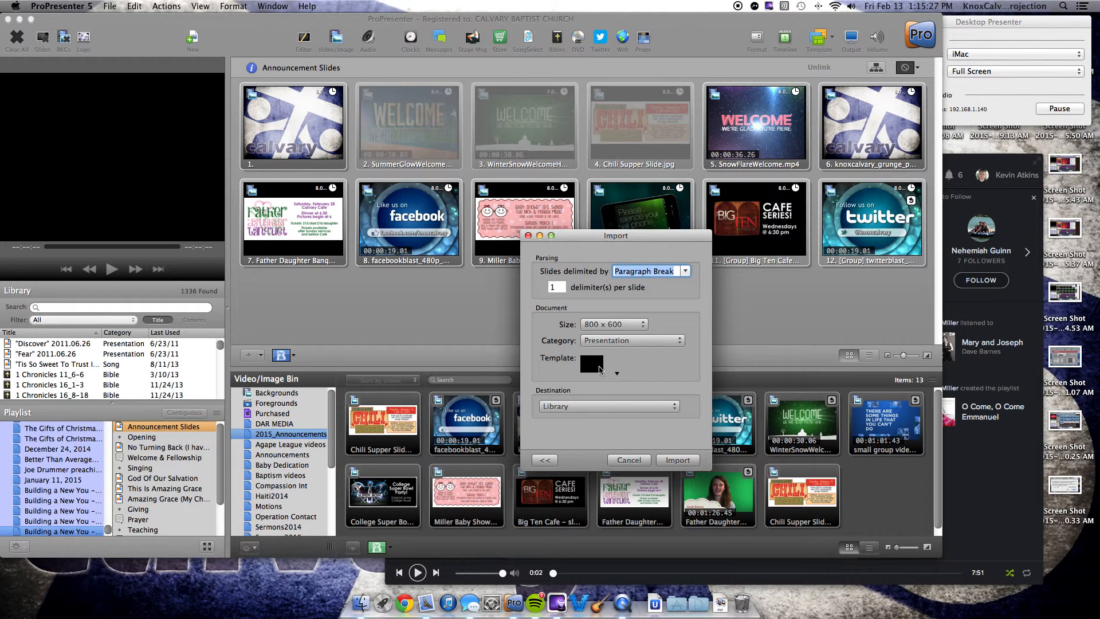
{"action": "left_click", "coordinate": [599, 370]}
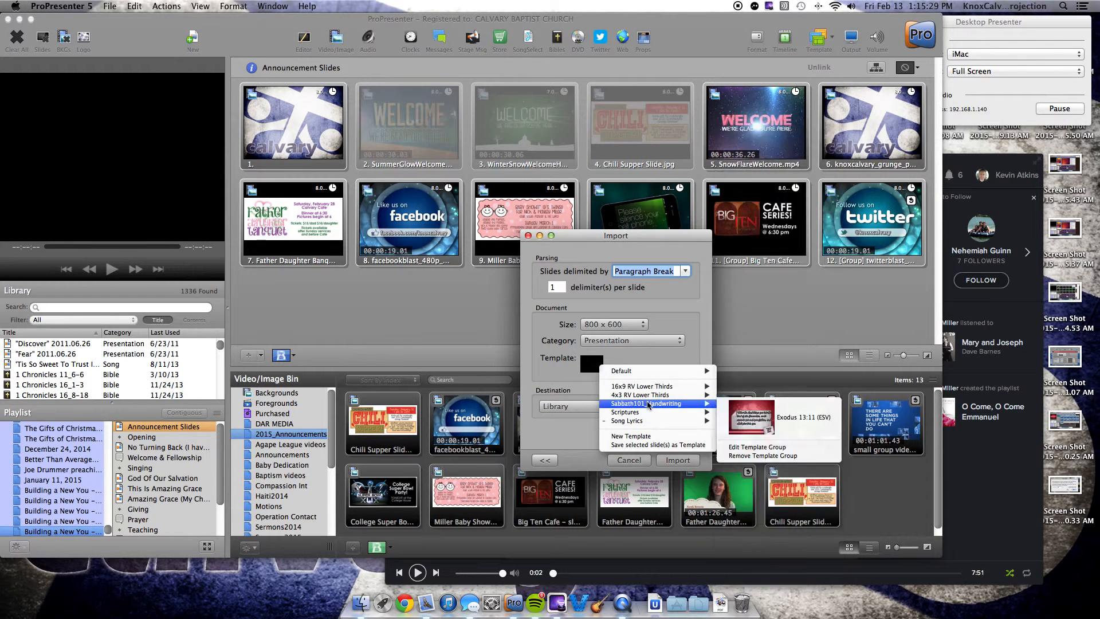
{"action": "mouse_move", "coordinate": [662, 413]}
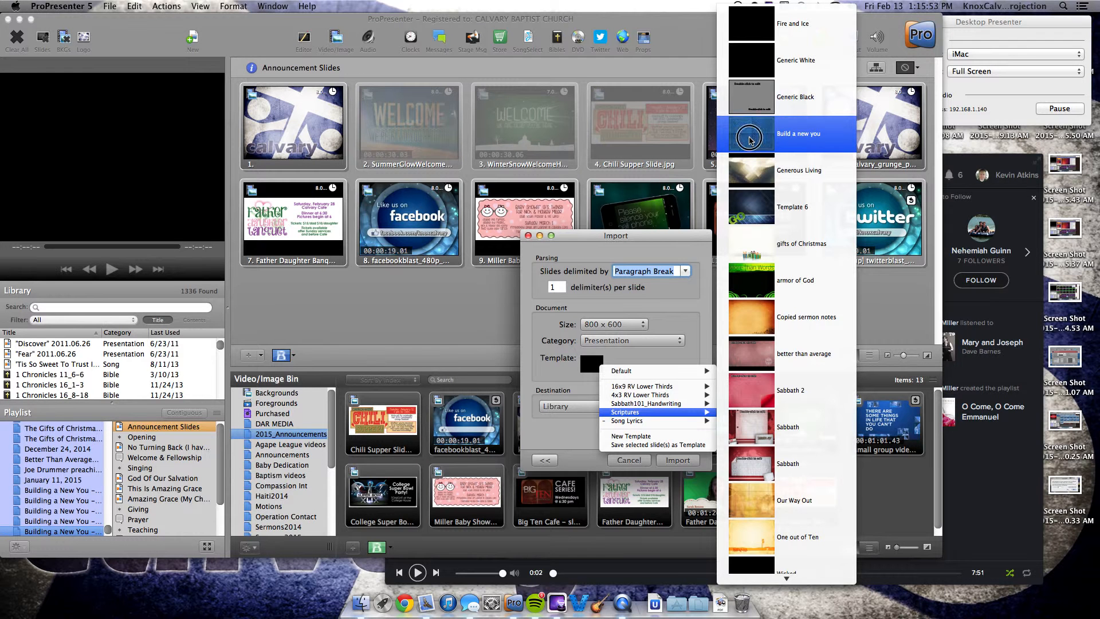
{"action": "left_click", "coordinate": [749, 137]}
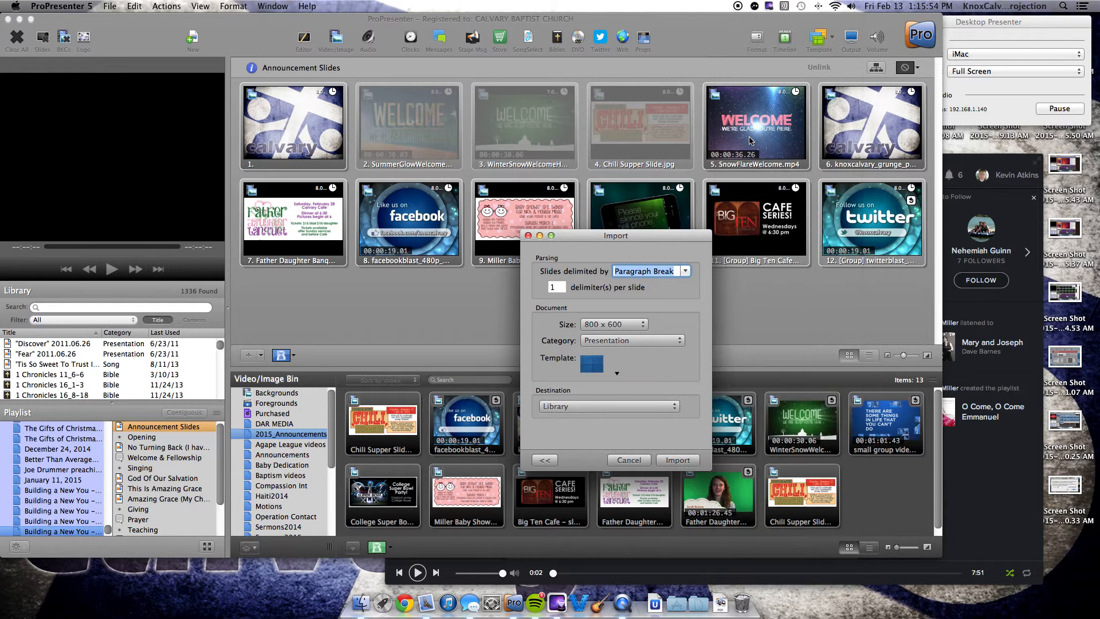
Step: Show the list of documents in the import and open the Luke 9:23-25 entry for editing
{"action": "left_click", "coordinate": [546, 461]}
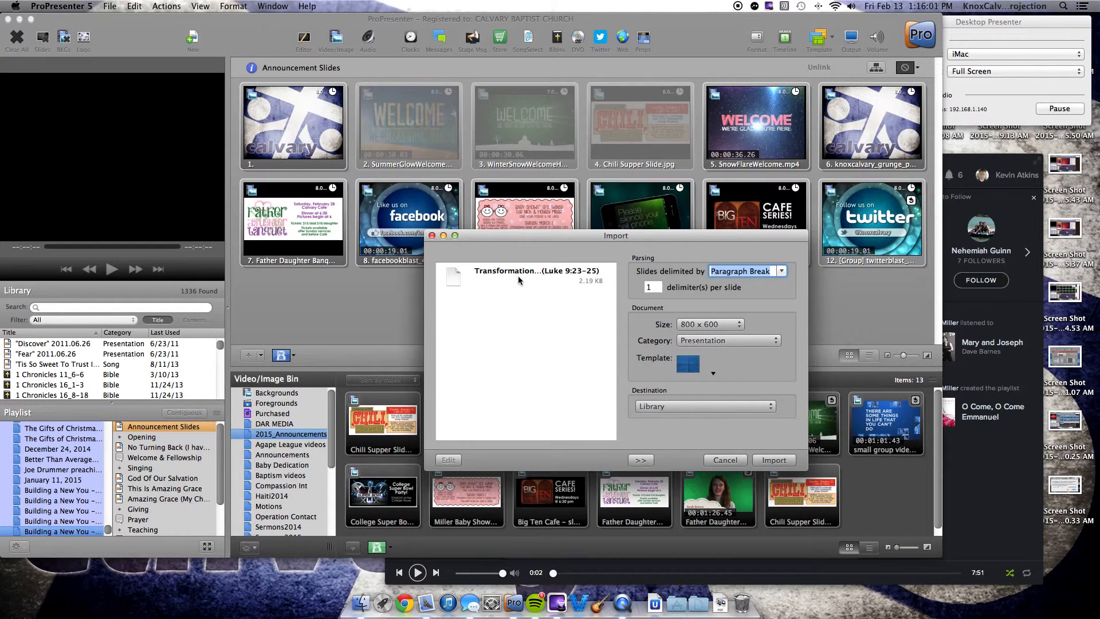
{"action": "left_click", "coordinate": [520, 275]}
{"action": "left_click", "coordinate": [448, 460]}
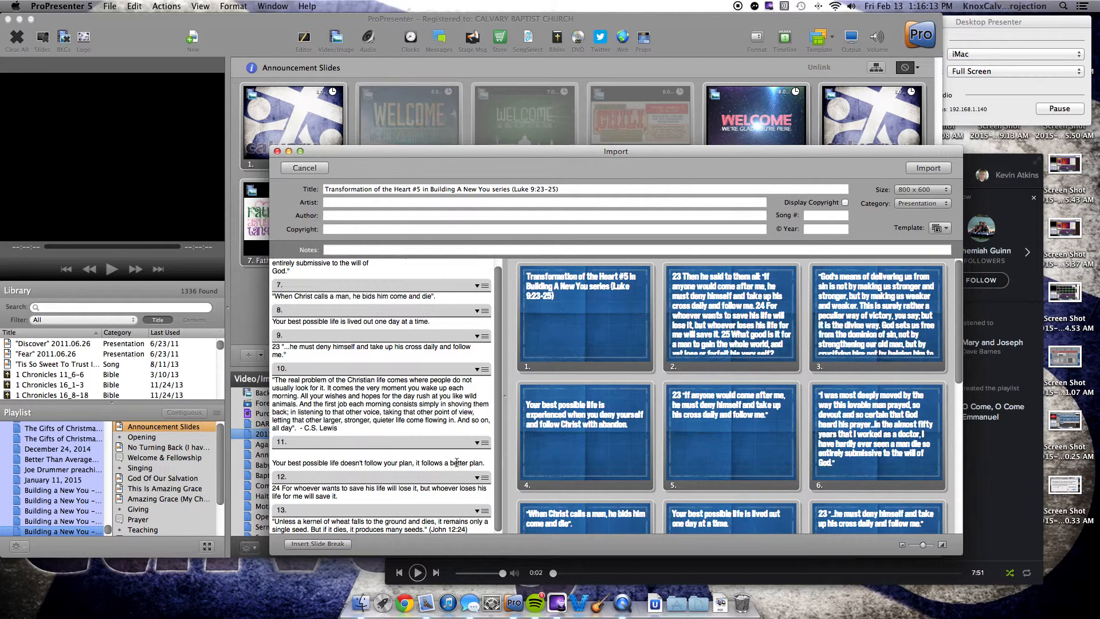
Step: Insert slide breaks before "25 What good is it for a man" and before "God sets us free from the dominion of sin"
{"action": "scroll", "coordinate": [396, 339], "scroll_direction": "up", "scroll_amount": 10}
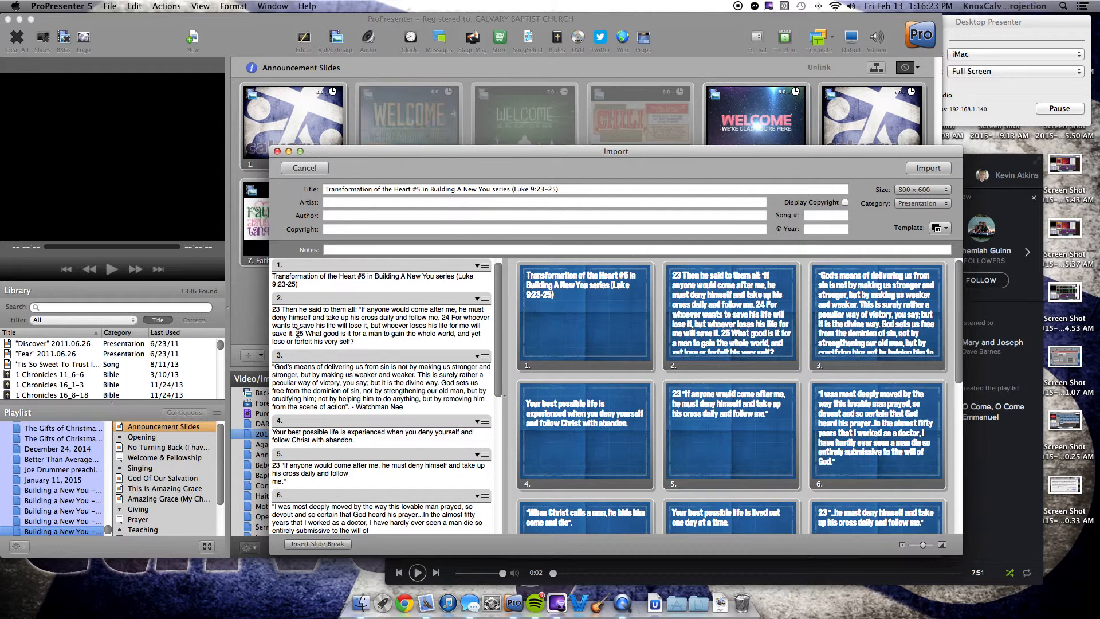
{"action": "left_click", "coordinate": [329, 546]}
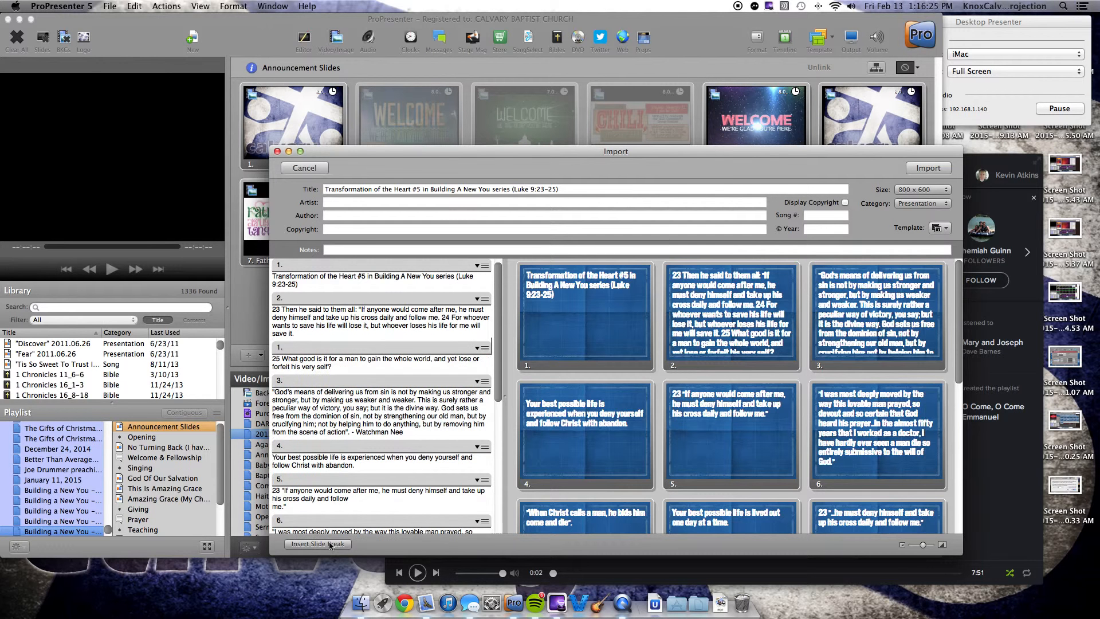
{"action": "scroll", "coordinate": [581, 408], "scroll_direction": "down", "scroll_amount": 3}
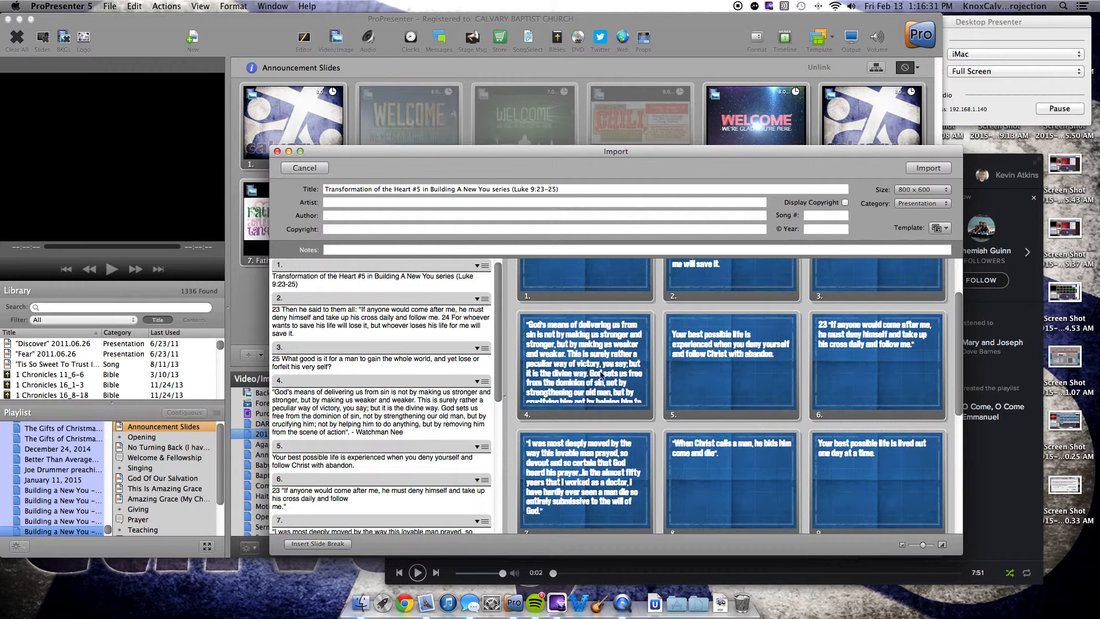
{"action": "left_click", "coordinate": [442, 408]}
{"action": "left_click", "coordinate": [323, 545]}
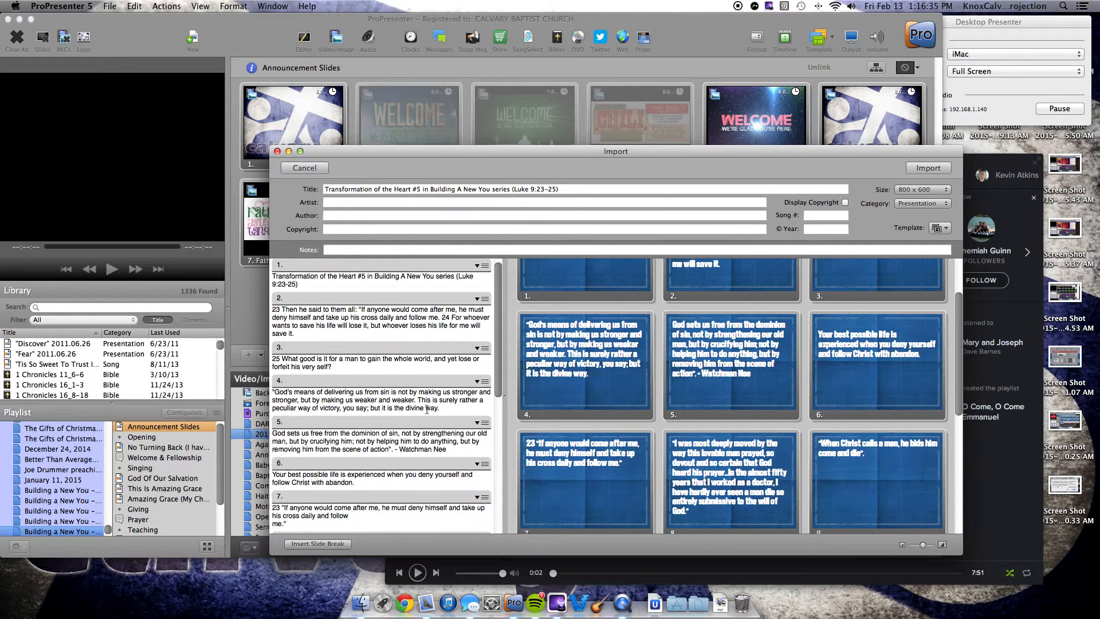
Step: Insert a slide break before "And the first job each morning" in the long quote on slide 12
{"action": "scroll", "coordinate": [428, 410], "scroll_direction": "down", "scroll_amount": 1}
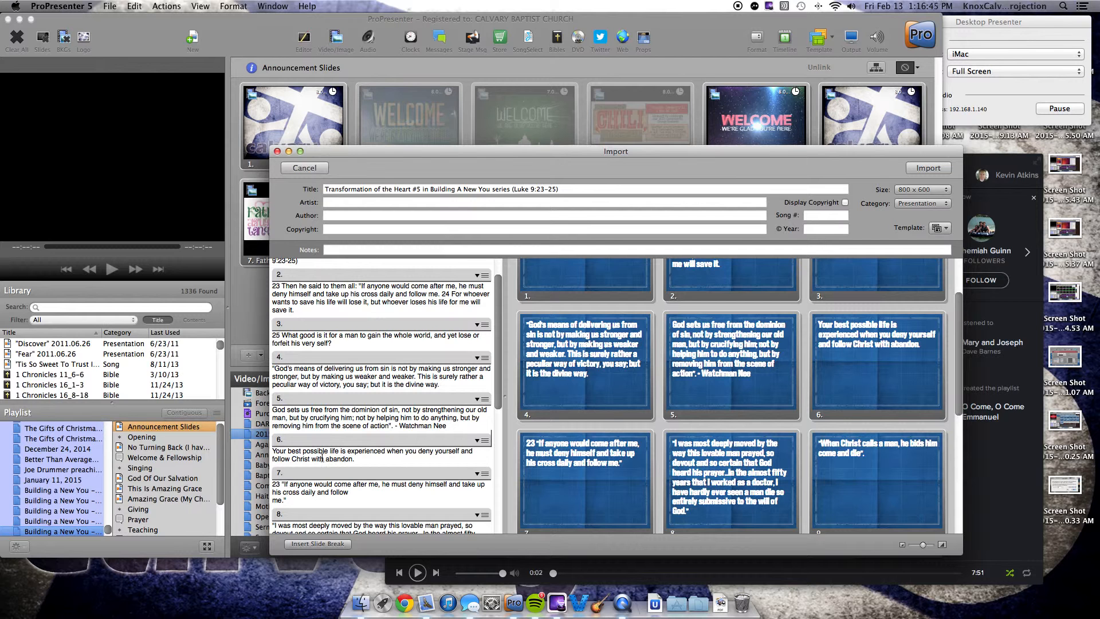
{"action": "scroll", "coordinate": [361, 446], "scroll_direction": "down", "scroll_amount": 2}
{"action": "scroll", "coordinate": [653, 433], "scroll_direction": "down", "scroll_amount": 3}
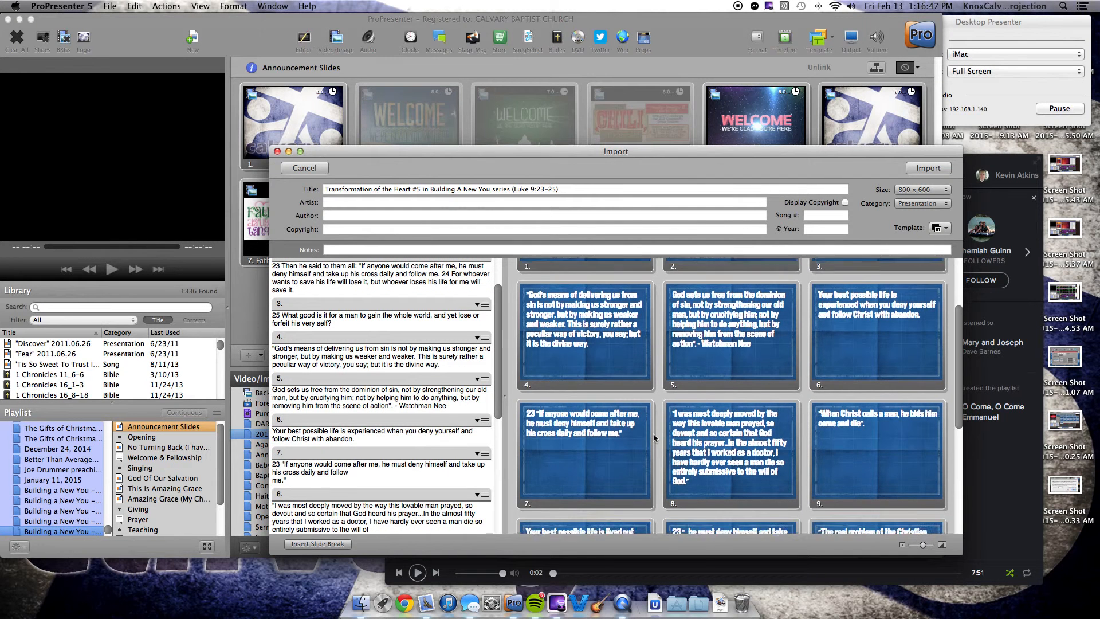
{"action": "scroll", "coordinate": [653, 434], "scroll_direction": "down", "scroll_amount": 3}
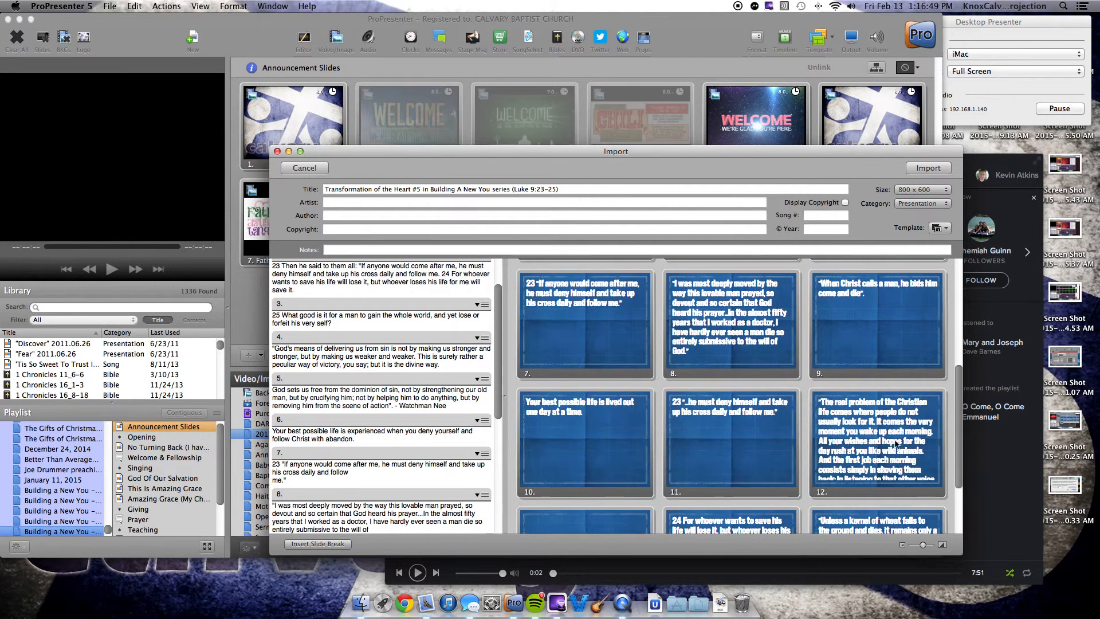
{"action": "scroll", "coordinate": [356, 464], "scroll_direction": "down", "scroll_amount": 5}
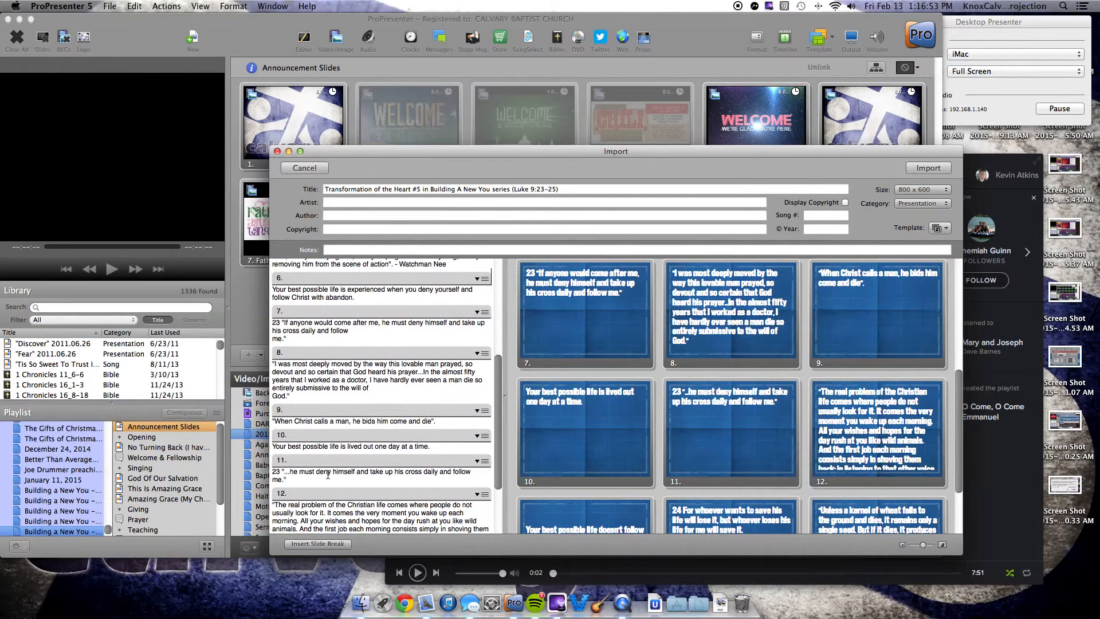
{"action": "scroll", "coordinate": [329, 474], "scroll_direction": "down", "scroll_amount": 3}
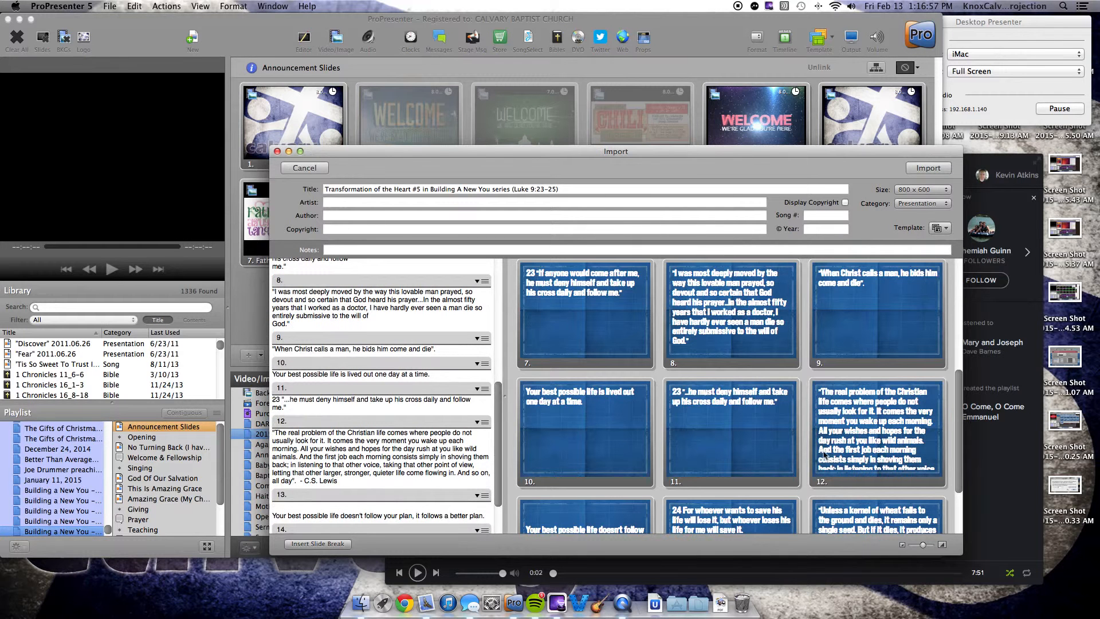
{"action": "left_click", "coordinate": [297, 457]}
{"action": "left_click", "coordinate": [319, 544]}
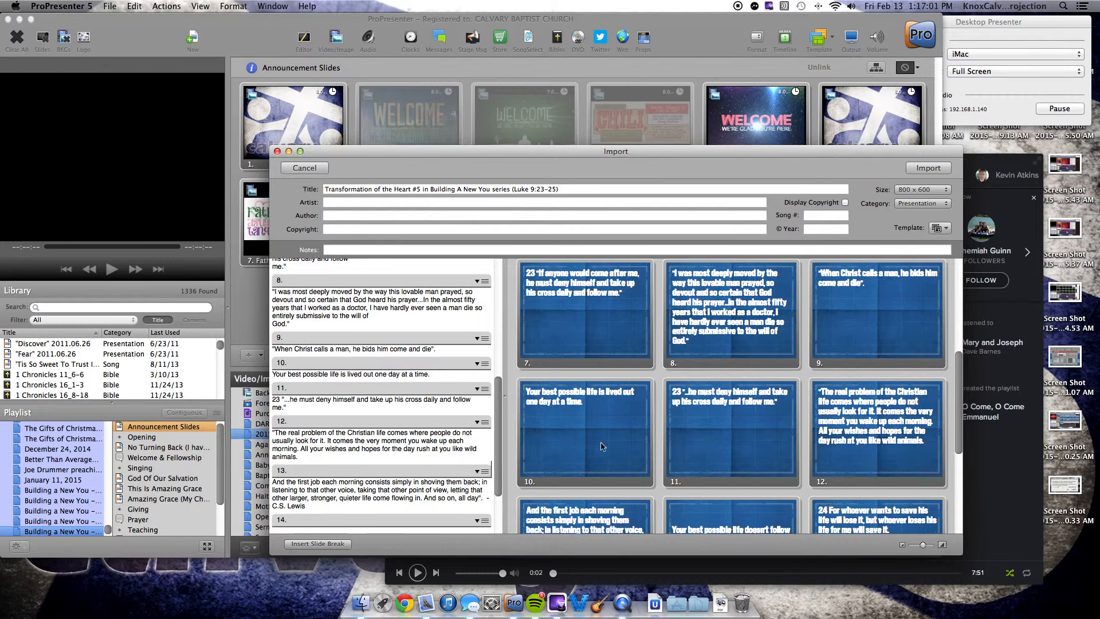
Step: Title the import "2015 text copy example" and import it into the library
{"action": "scroll", "coordinate": [736, 445], "scroll_direction": "down", "scroll_amount": 5}
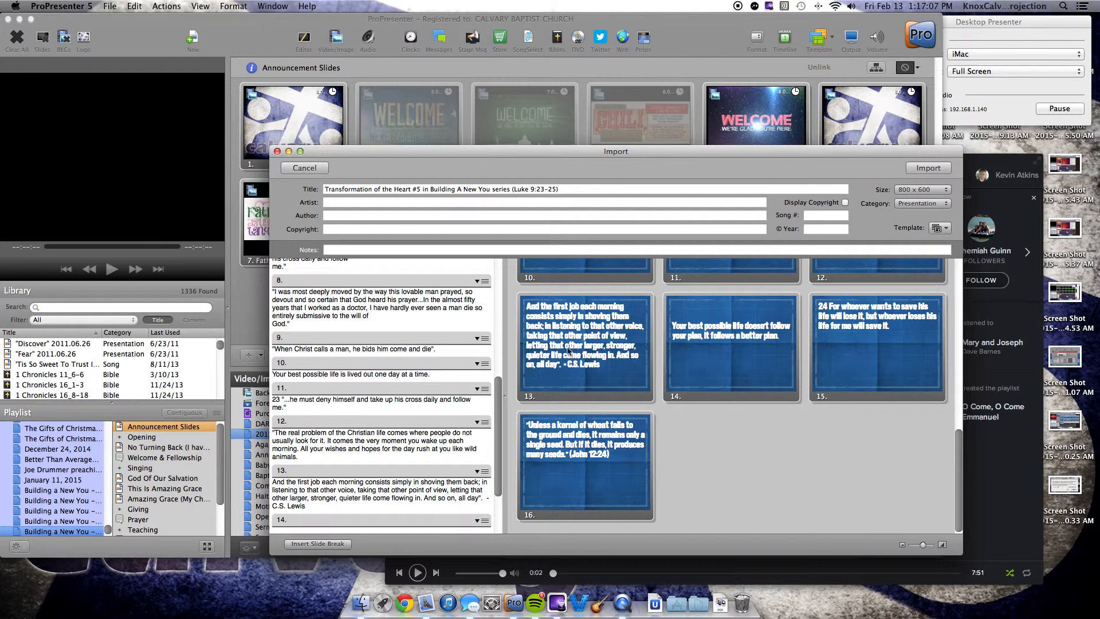
{"action": "triple_click", "coordinate": [395, 190]}
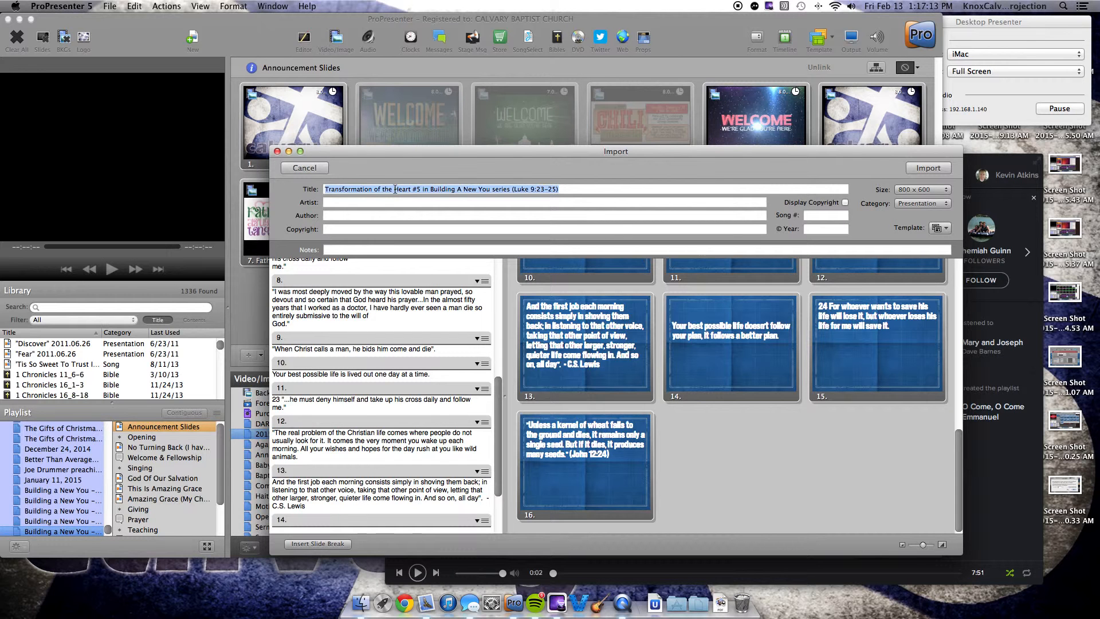
{"action": "type", "text": "2015 text"}
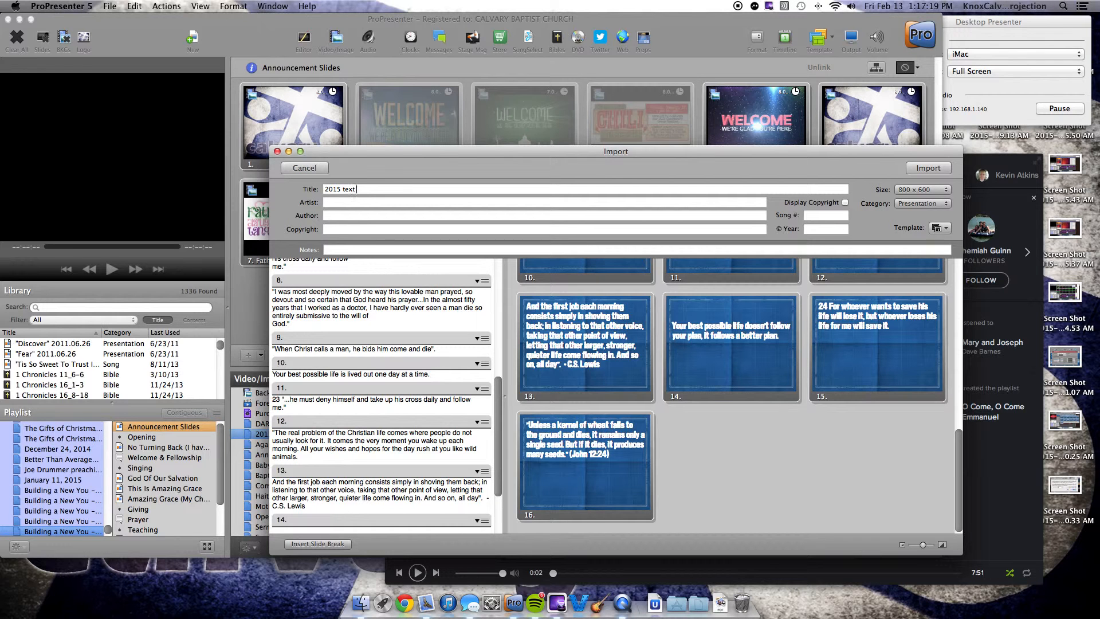
{"action": "type", "text": " copy example"}
{"action": "left_click", "coordinate": [929, 170]}
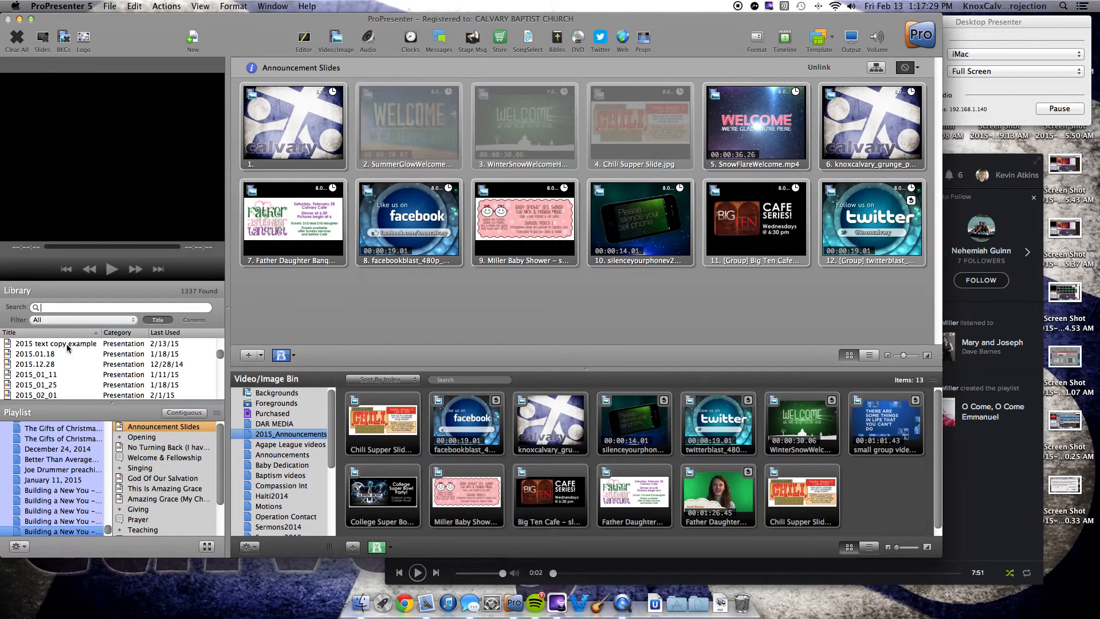
Step: Open the 2015 text copy example presentation from the library and add it to the playlist between Teaching and Message
{"action": "left_click", "coordinate": [67, 345]}
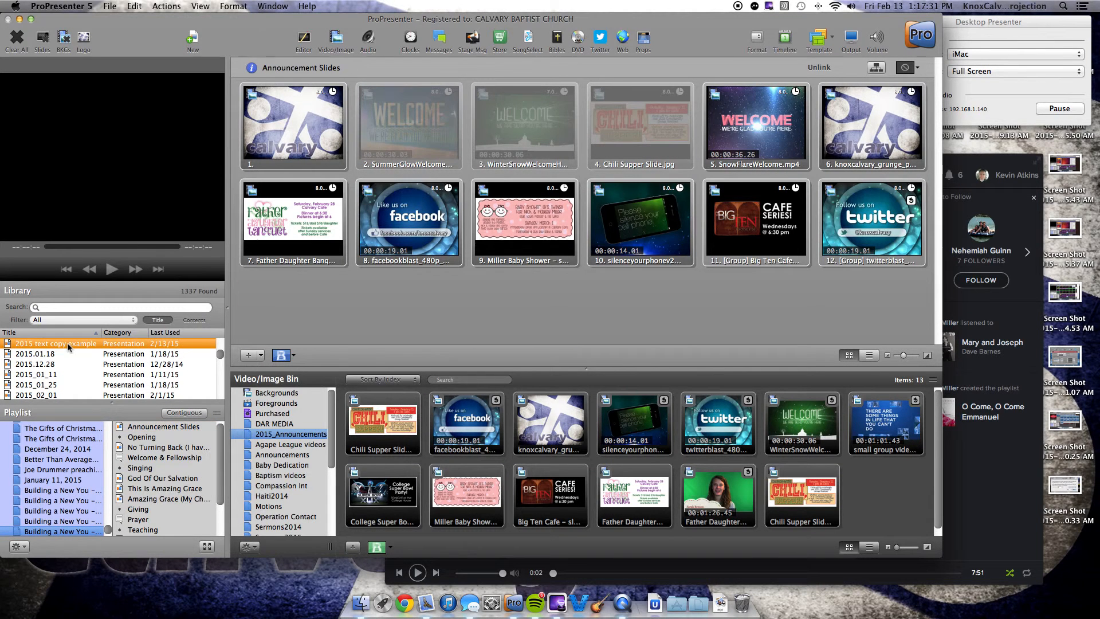
{"action": "scroll", "coordinate": [494, 292], "scroll_direction": "down", "scroll_amount": 1}
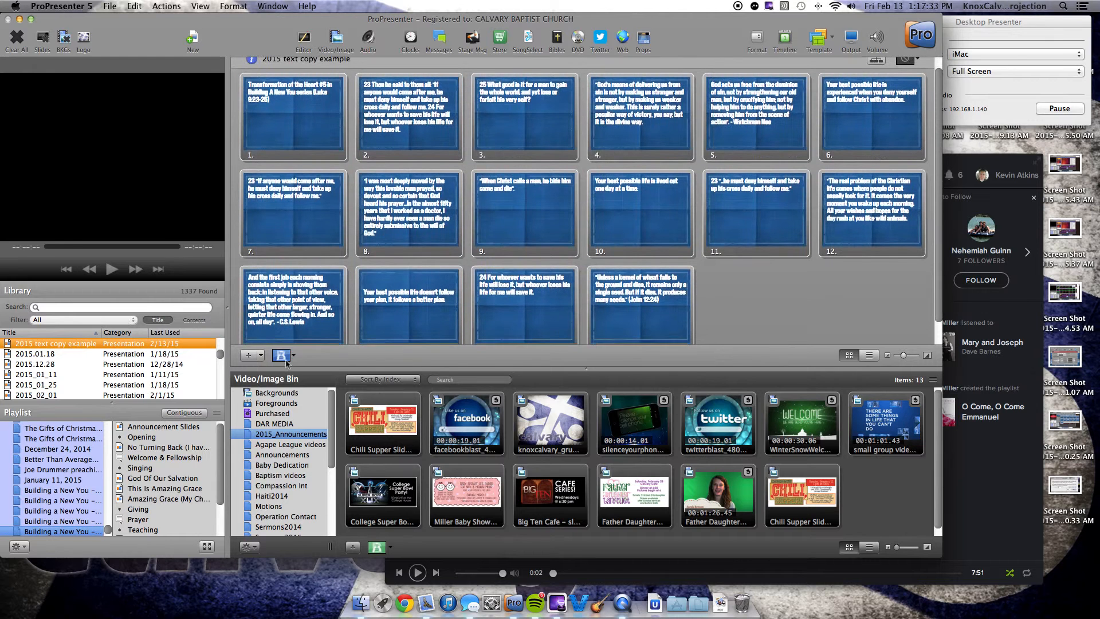
{"action": "left_click_drag", "start_coordinate": [68, 346], "coordinate": [165, 502]}
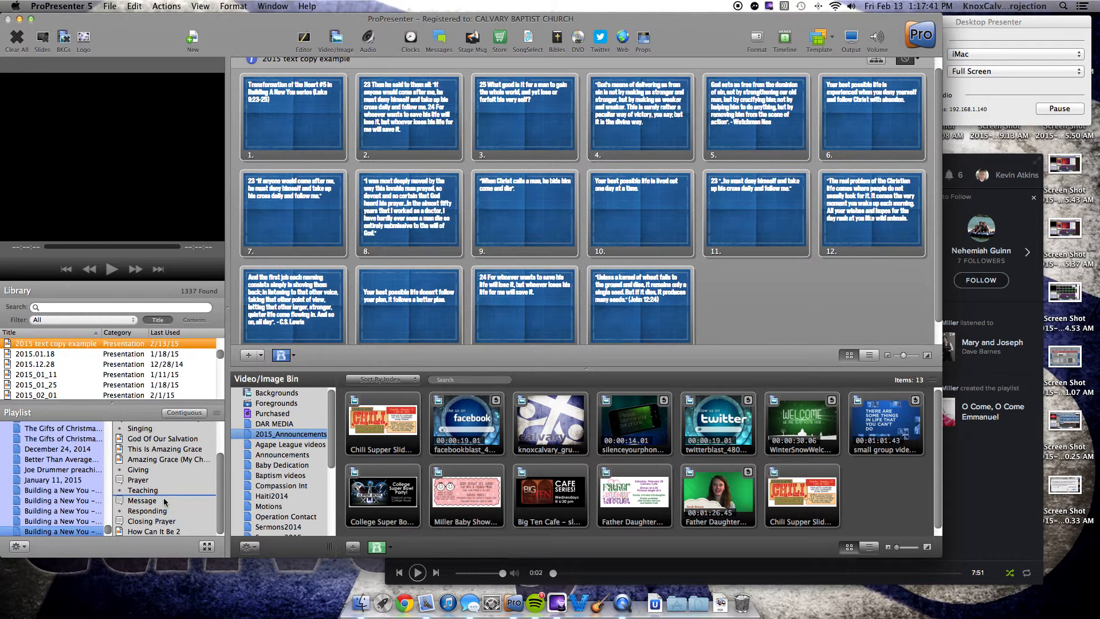
{"action": "left_click_drag", "start_coordinate": [164, 502], "coordinate": [164, 502]}
{"action": "left_click", "coordinate": [164, 501]}
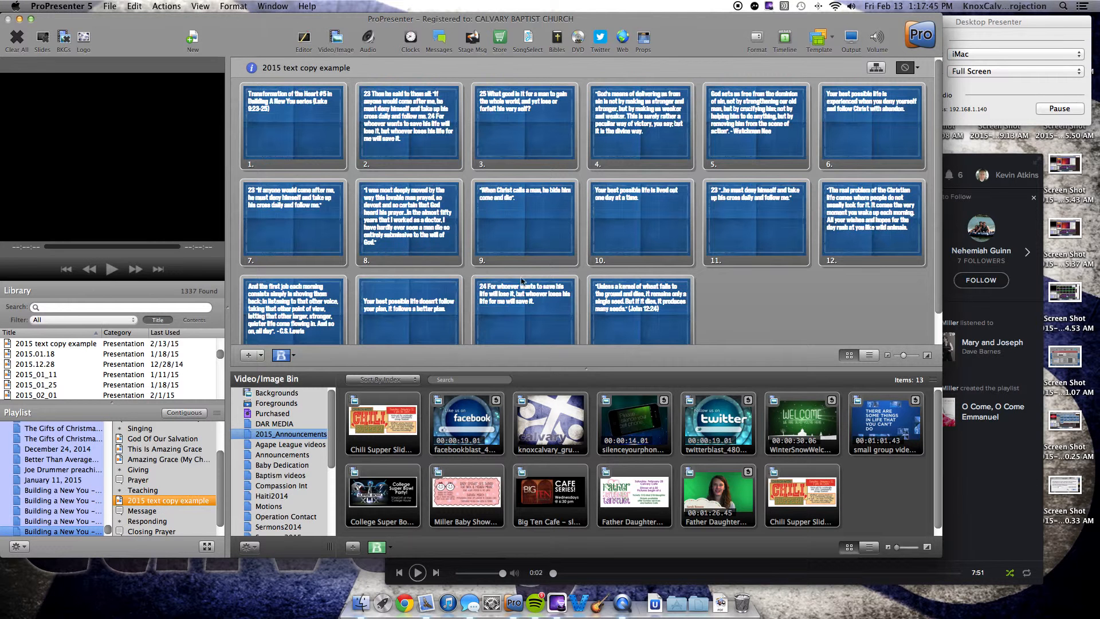
Step: Add a slide reading "scripture passage" at the end of the presentation, followed by another blank slide
{"action": "scroll", "coordinate": [521, 280], "scroll_direction": "down", "scroll_amount": 2}
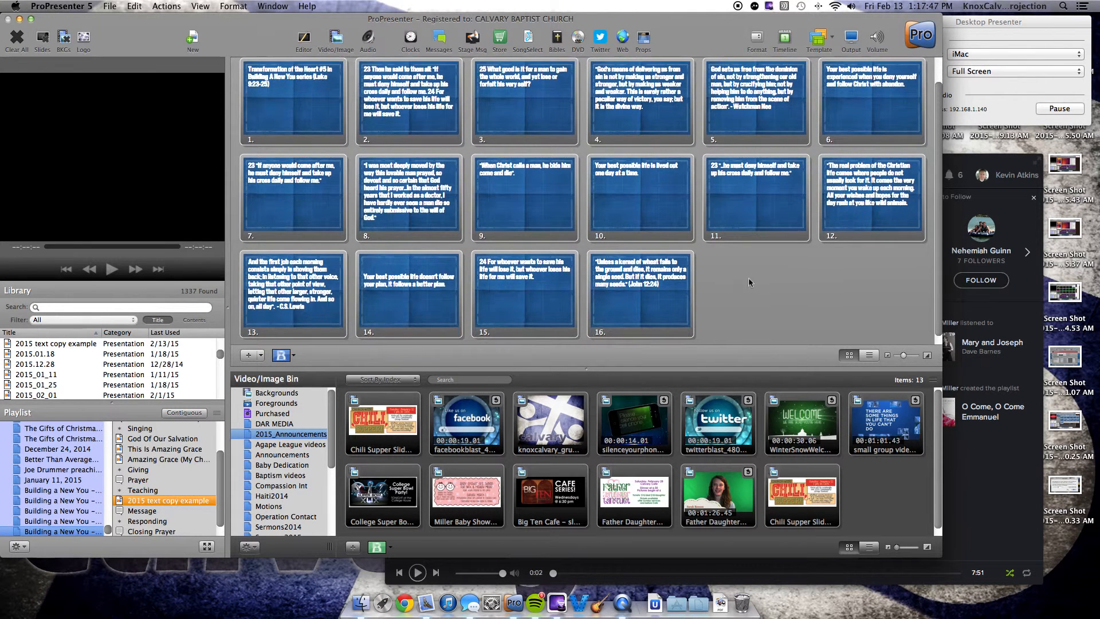
{"action": "left_click", "coordinate": [249, 355]}
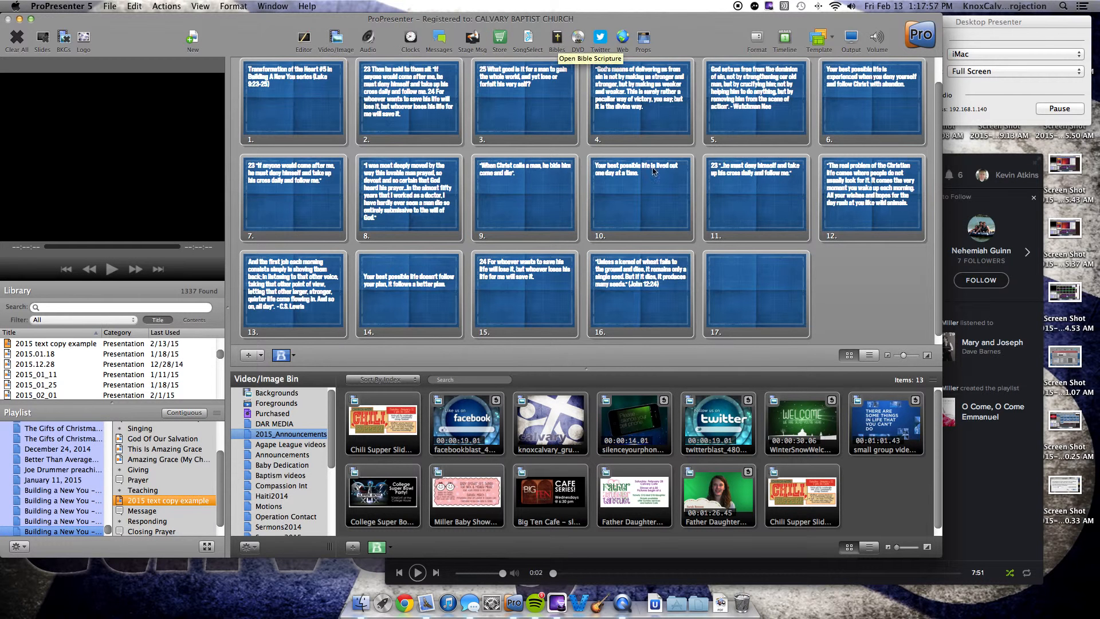
{"action": "right_click", "coordinate": [746, 282]}
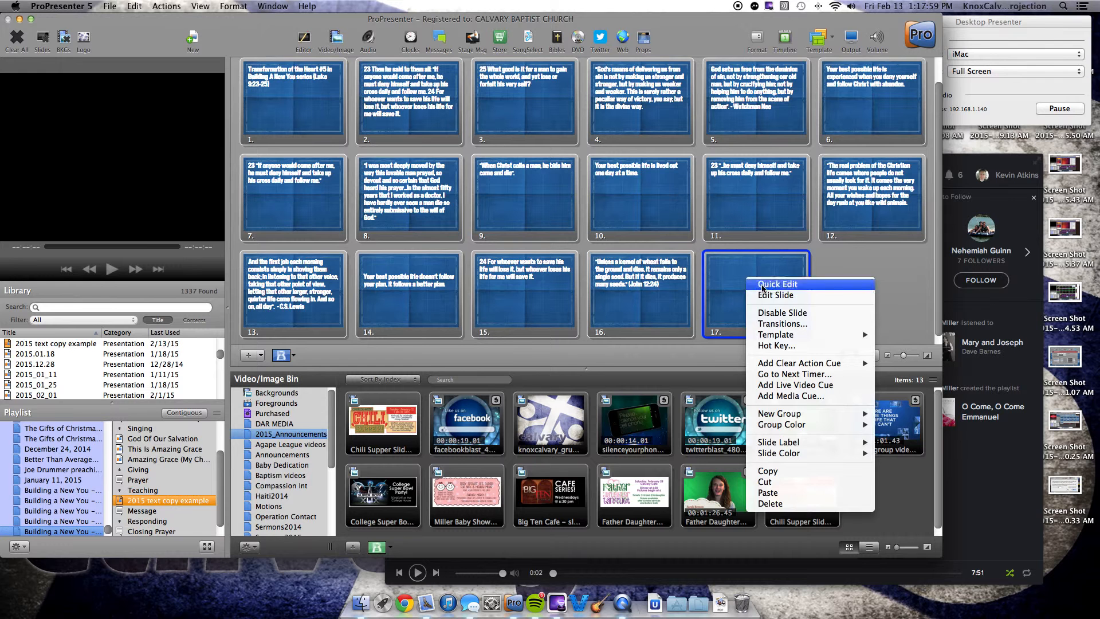
{"action": "left_click", "coordinate": [762, 284]}
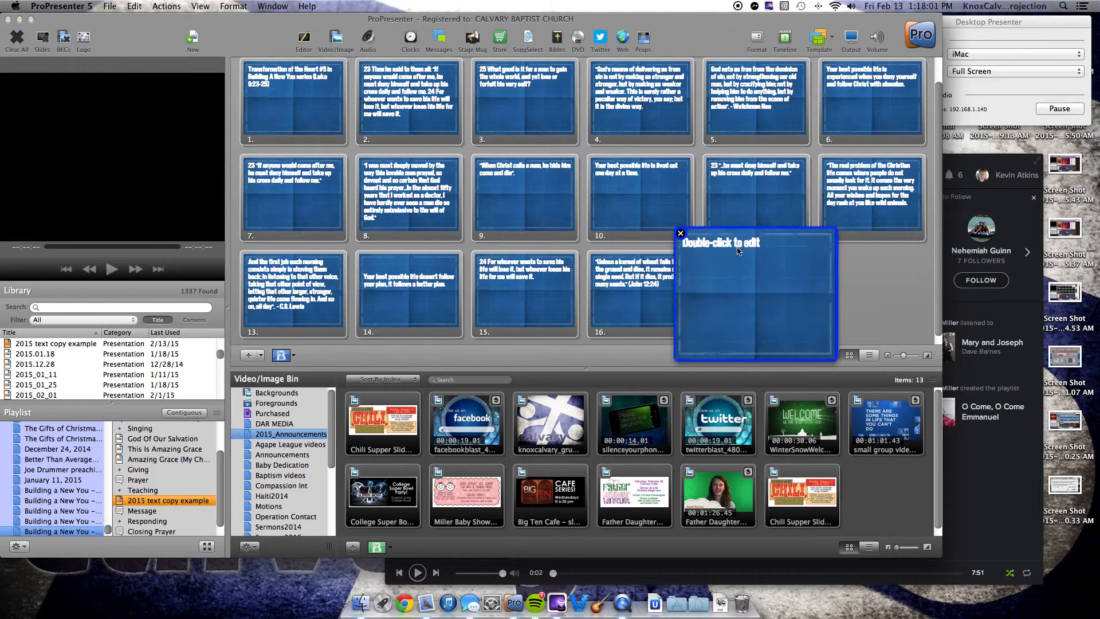
{"action": "double_click", "coordinate": [737, 243]}
{"action": "type", "text": "sc"}
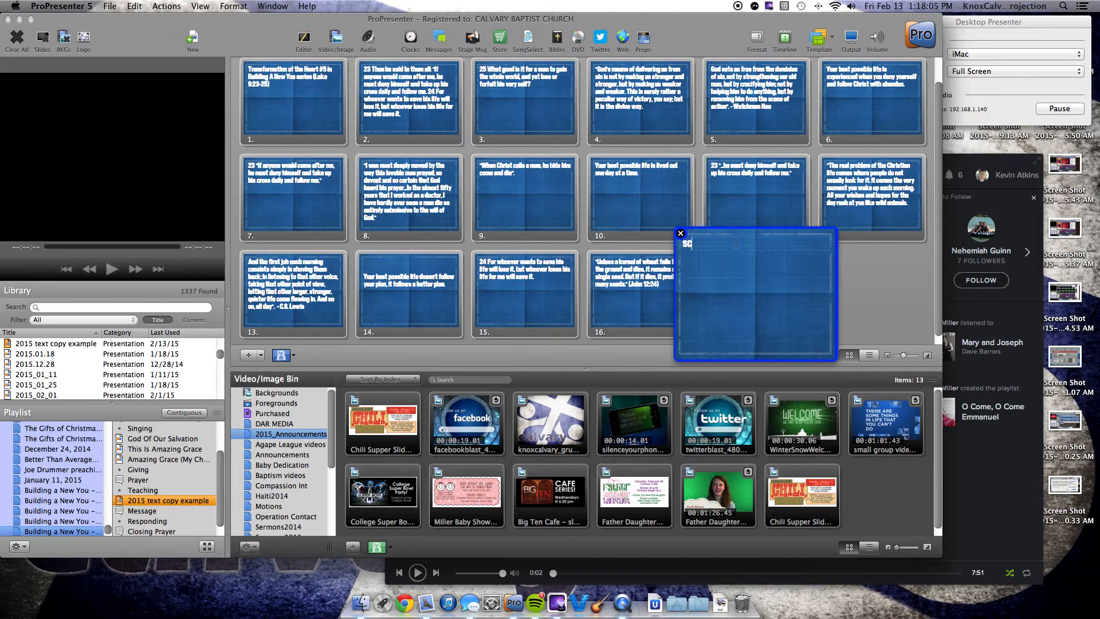
{"action": "type", "text": "ripture passage"}
{"action": "left_click", "coordinate": [681, 234]}
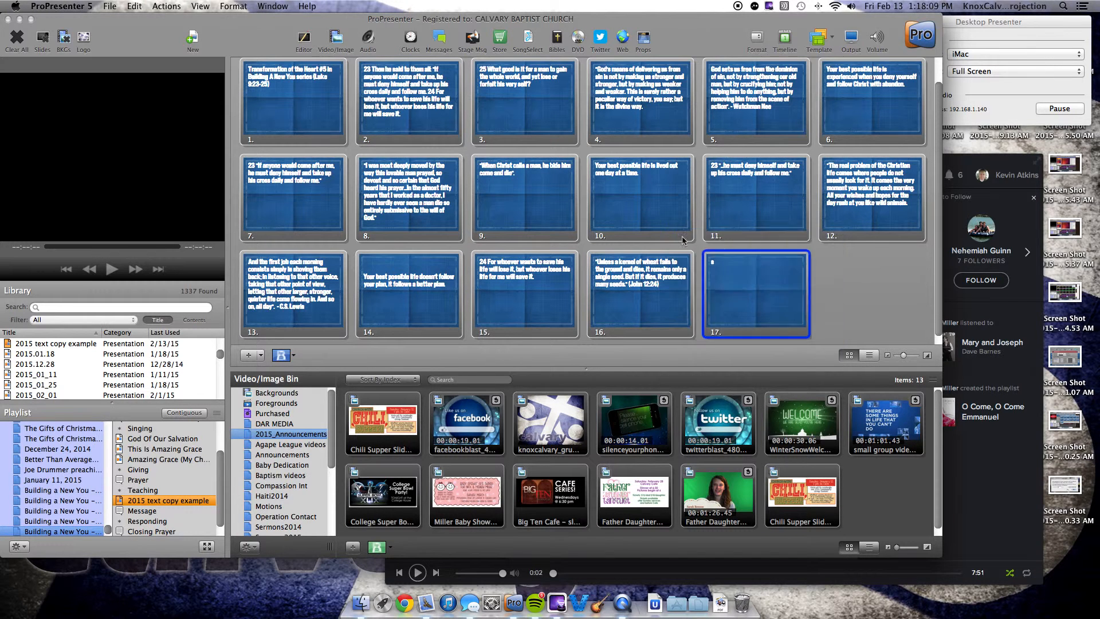
{"action": "left_click", "coordinate": [248, 355]}
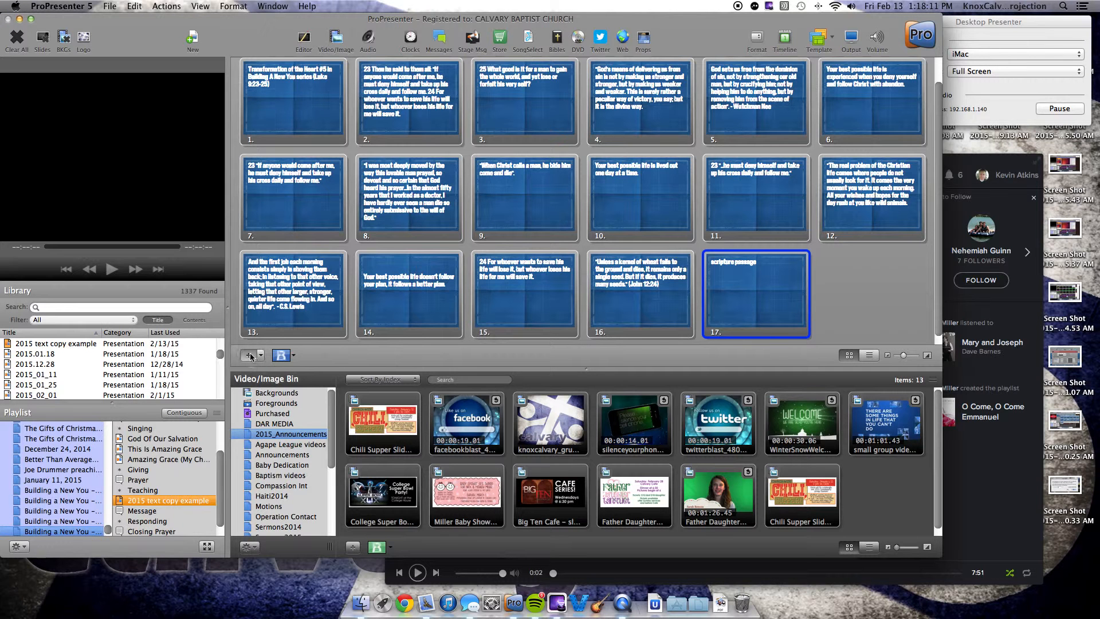
{"action": "scroll", "coordinate": [637, 210], "scroll_direction": "down", "scroll_amount": 1}
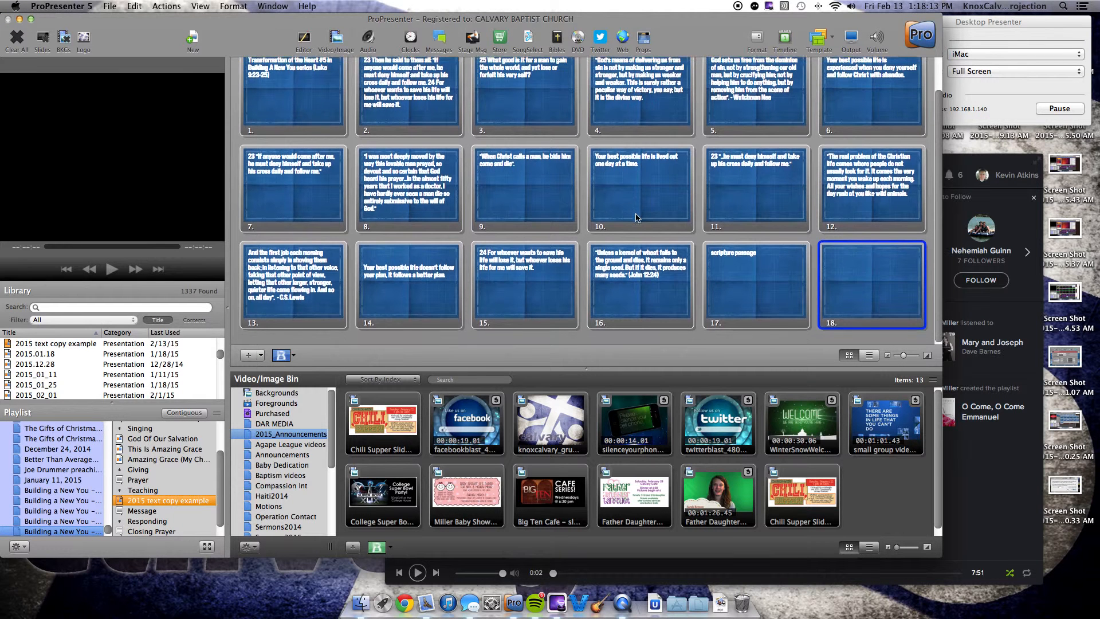
Step: Open the Bible lookup and choose the English Standard Version as the translation
{"action": "left_click", "coordinate": [556, 40]}
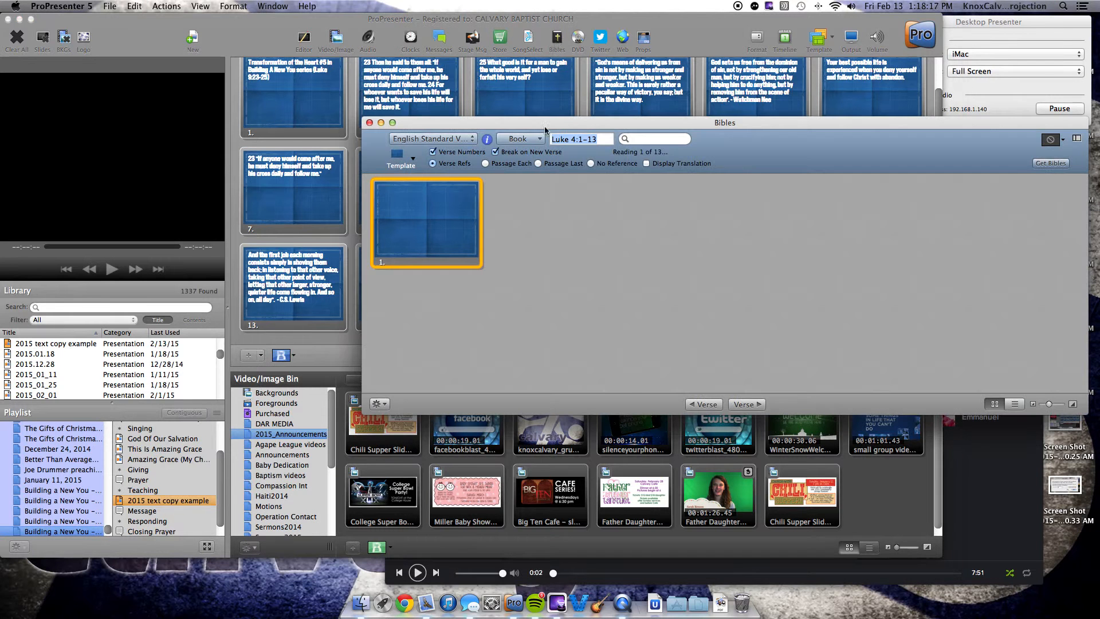
{"action": "left_click", "coordinate": [459, 141]}
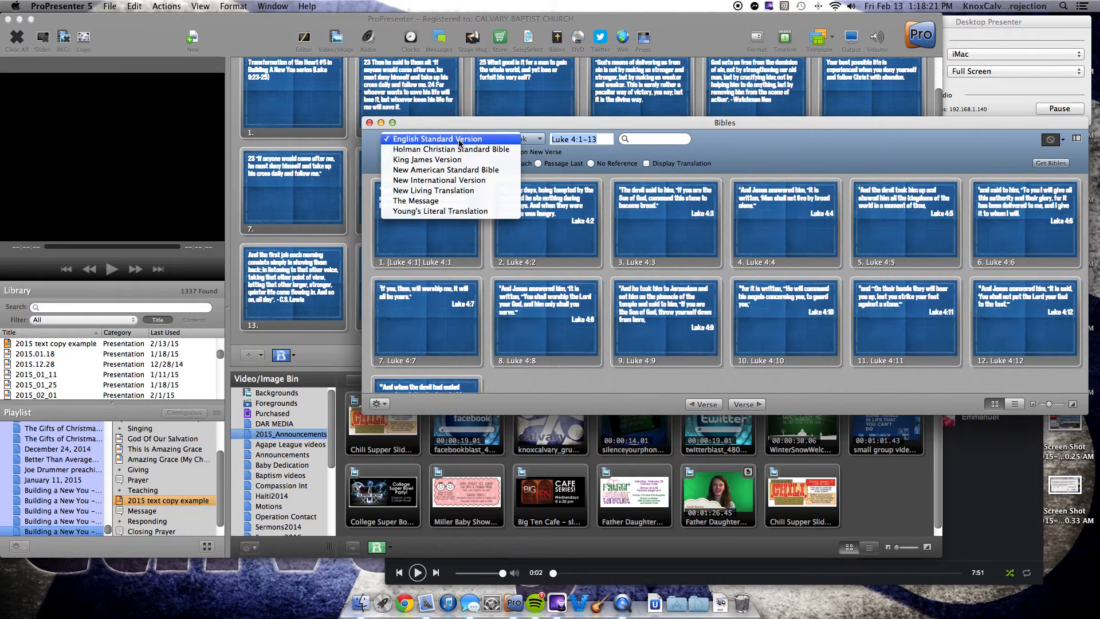
{"action": "left_click", "coordinate": [459, 143]}
{"action": "left_click", "coordinate": [459, 142]}
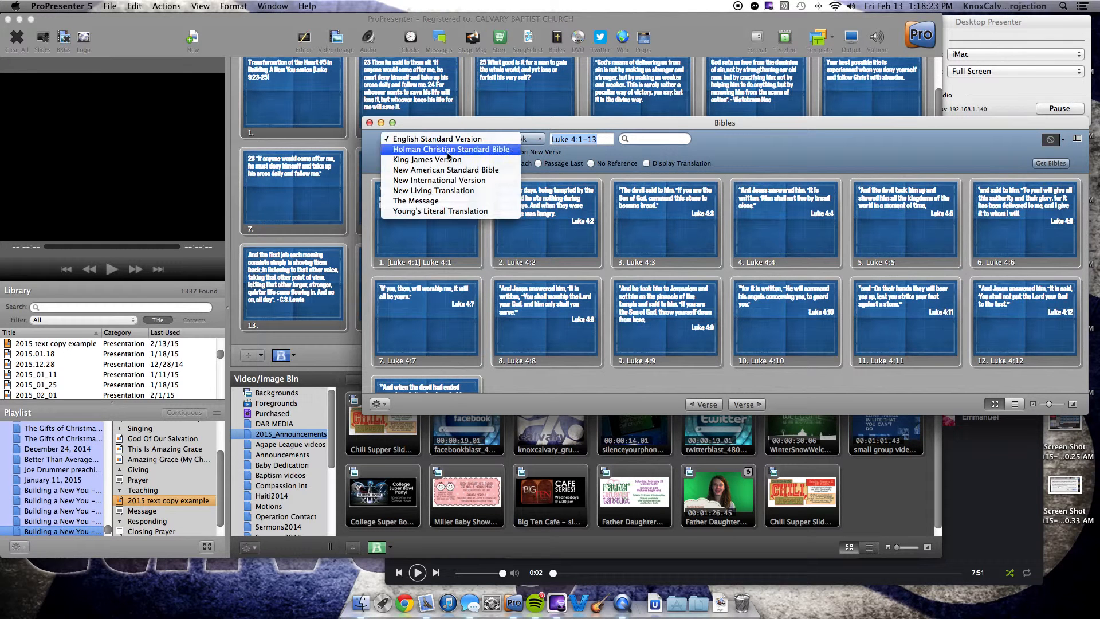
{"action": "left_click", "coordinate": [465, 139]}
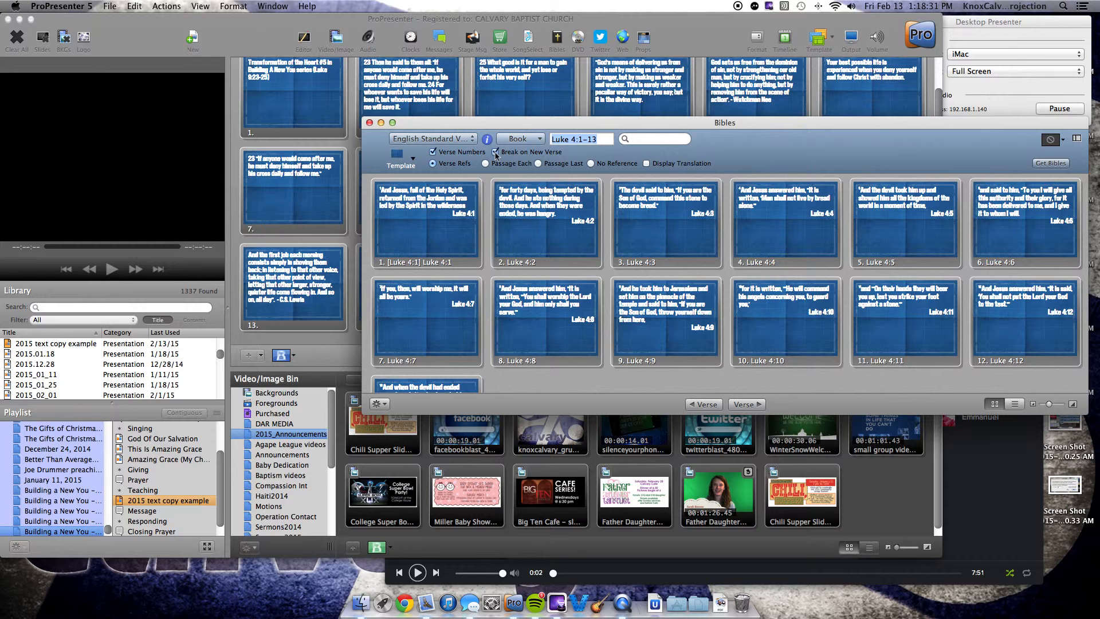
Step: Show the passage reference and translation on each Bible slide, and send the Luke 4:3 slide to the output
{"action": "left_click", "coordinate": [495, 153]}
{"action": "left_click", "coordinate": [495, 153]}
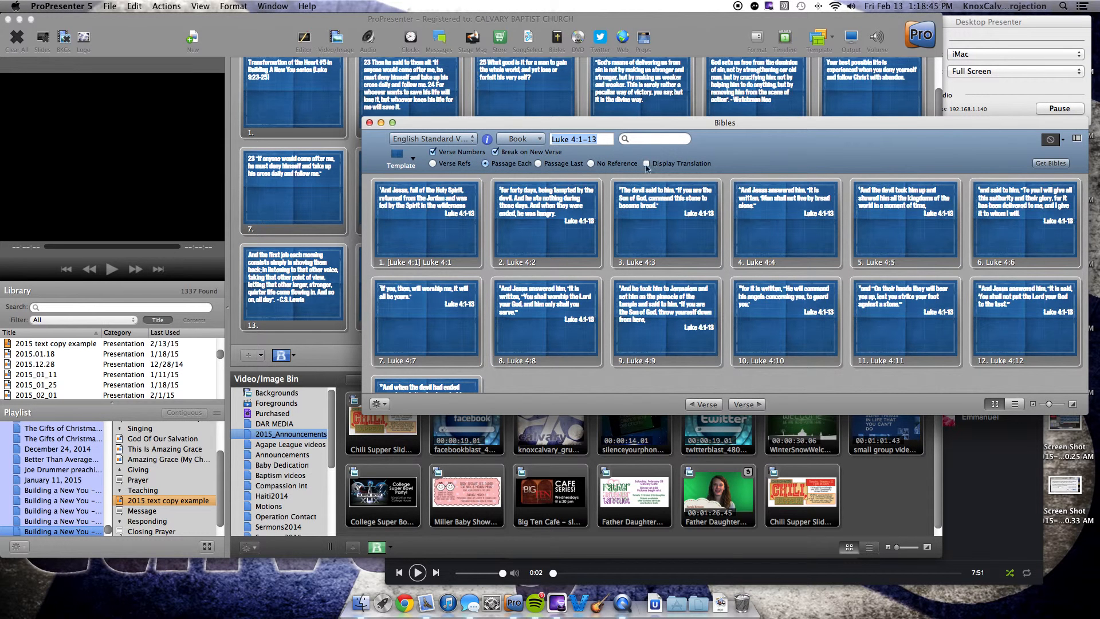
{"action": "left_click", "coordinate": [646, 164]}
{"action": "left_click", "coordinate": [710, 219]}
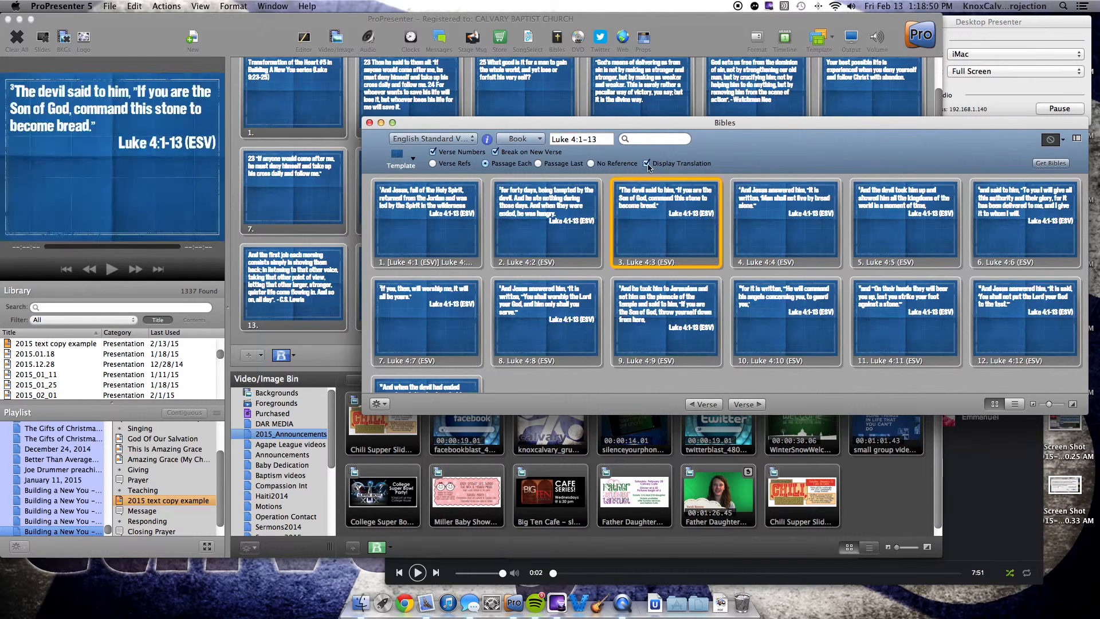
{"action": "left_click", "coordinate": [188, 146]}
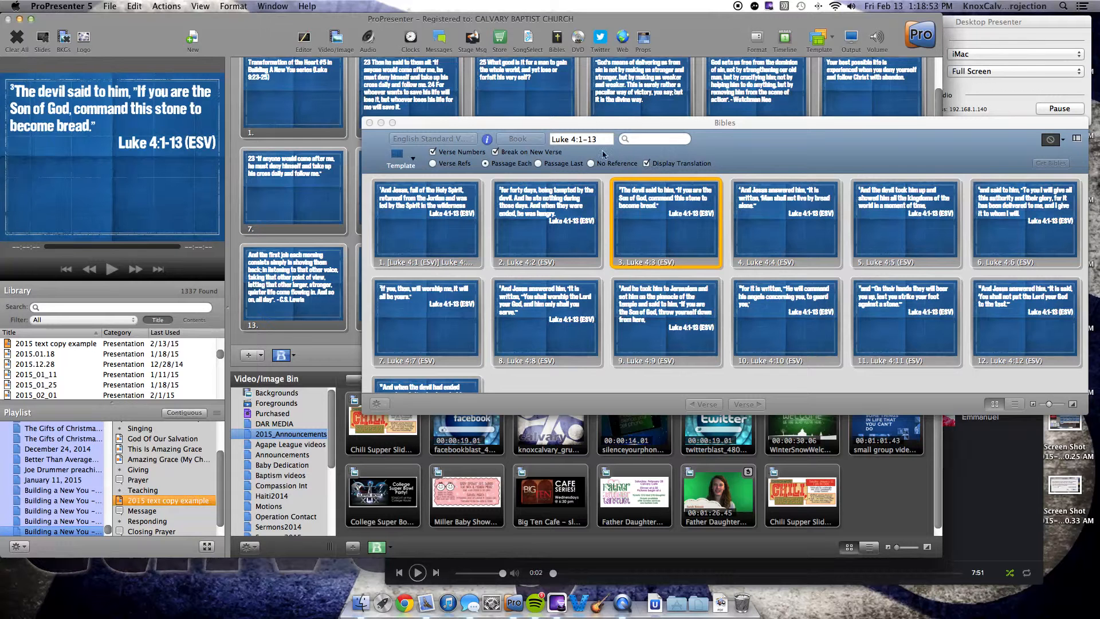
Step: Replace the Luke passage in the Bible lookup with John 2:2
{"action": "left_click", "coordinate": [573, 139]}
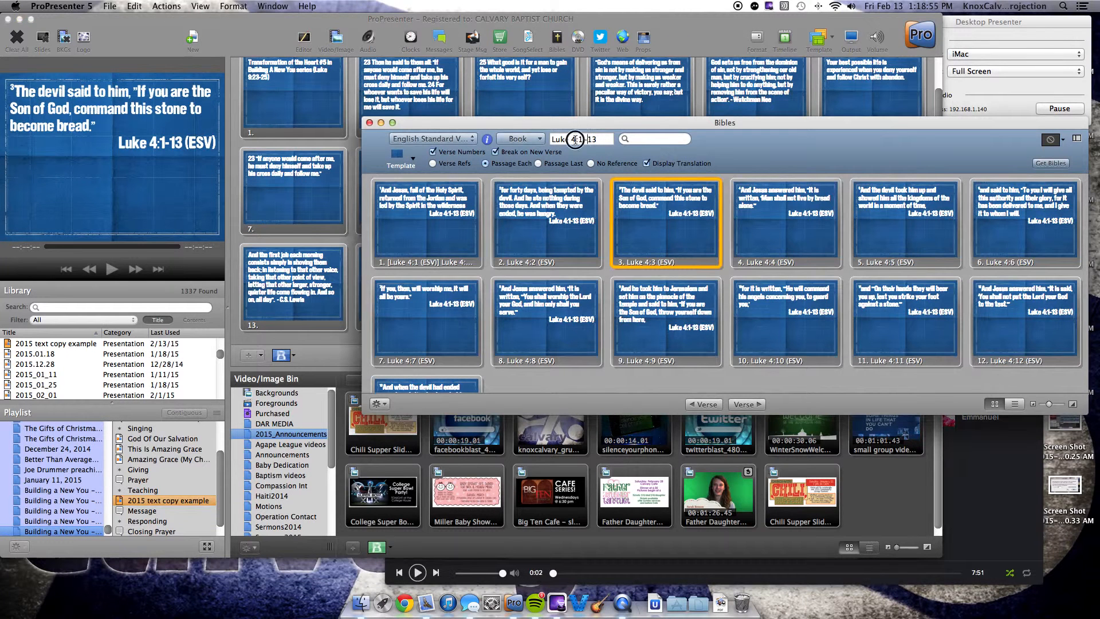
{"action": "key", "text": "BackSpace"}
{"action": "key", "text": "BackSpace"}
{"action": "key", "text": "BackSpace"}
{"action": "key", "text": "BackSpace"}
{"action": "key", "text": "BackSpace"}
{"action": "key", "text": "BackSpace"}
{"action": "type", "text": "John"}
{"action": "key", "text": "Return"}
{"action": "left_click", "coordinate": [599, 139]}
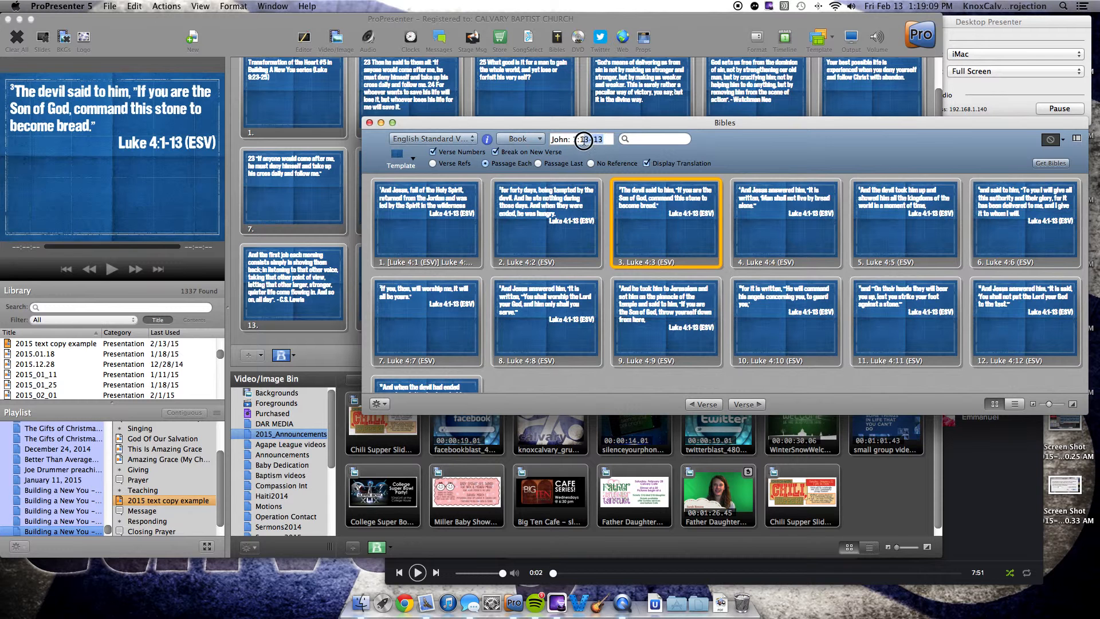
{"action": "left_click_drag", "start_coordinate": [600, 140], "coordinate": [580, 140]}
{"action": "type", "text": "2"}
{"action": "type", "text": "1"}
{"action": "key", "text": "Return"}
{"action": "key", "text": "BackSpace"}
{"action": "type", "text": "JOhn"}
{"action": "key", "text": "Return"}
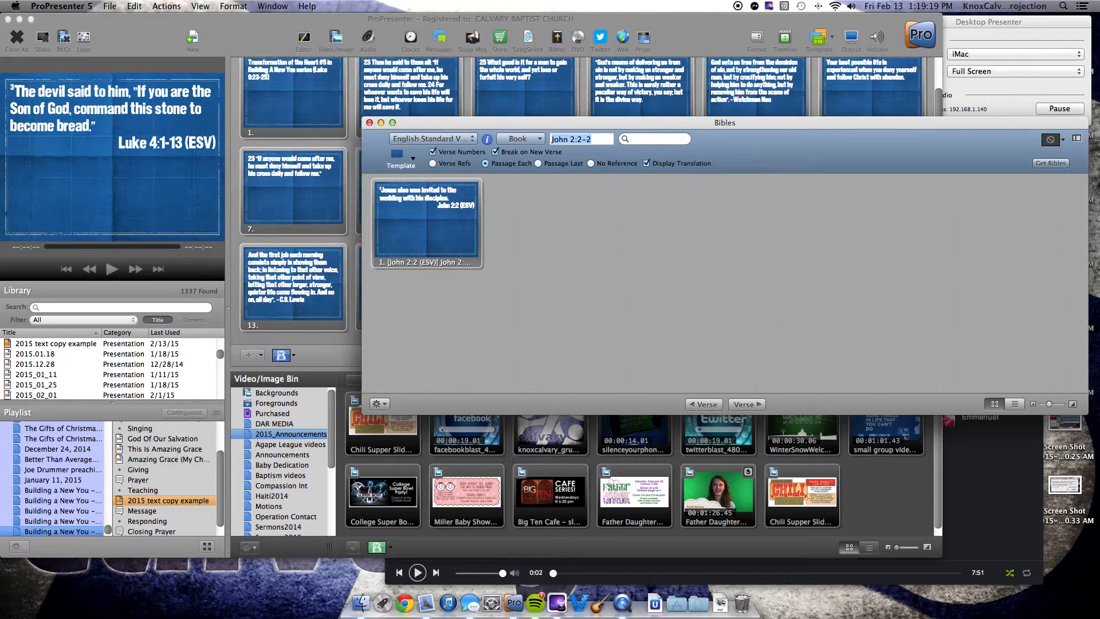
Step: Choose Genesis chapter 10 and narrow the passage to verse 19
{"action": "left_click", "coordinate": [542, 139]}
{"action": "mouse_move", "coordinate": [547, 155]}
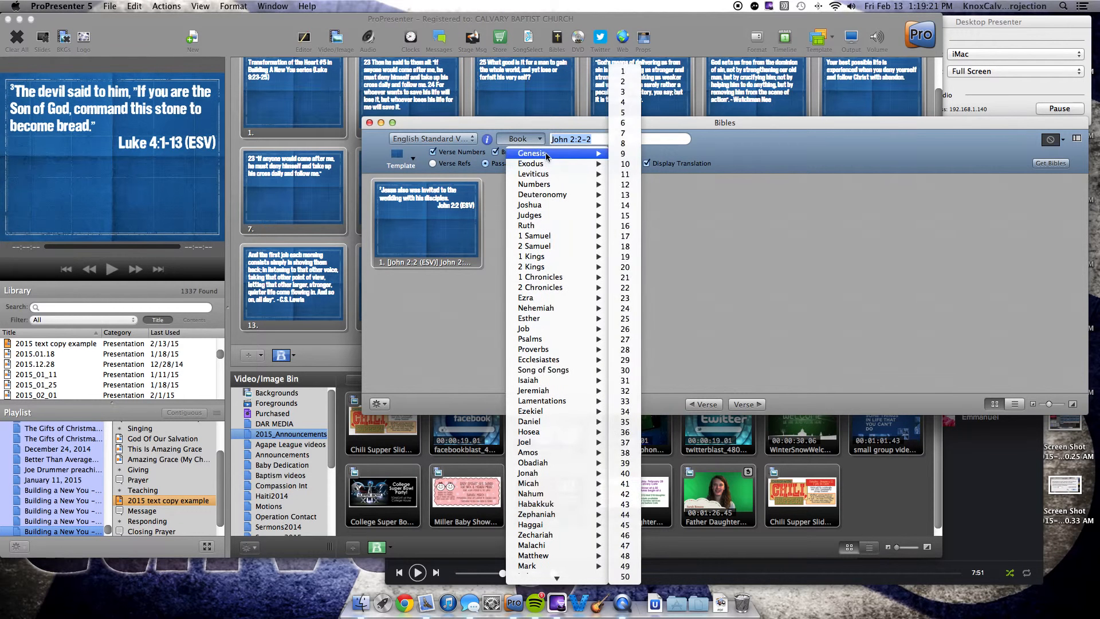
{"action": "left_click", "coordinate": [625, 165]}
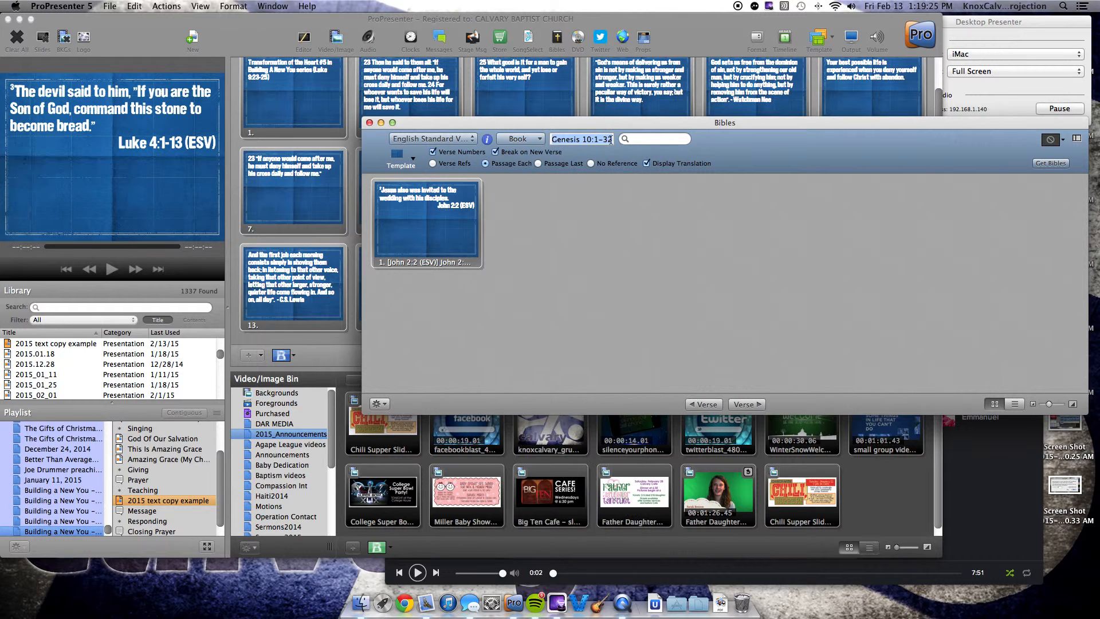
{"action": "left_click", "coordinate": [611, 140]}
{"action": "key", "text": "BackSpace"}
{"action": "key", "text": "BackSpace"}
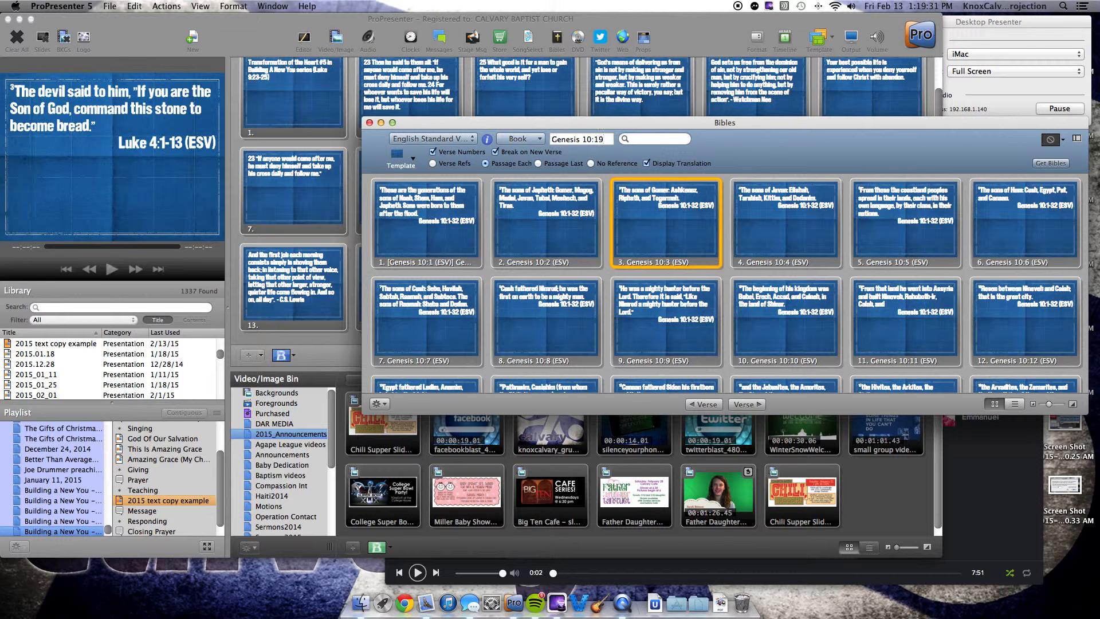
{"action": "key", "text": "Return"}
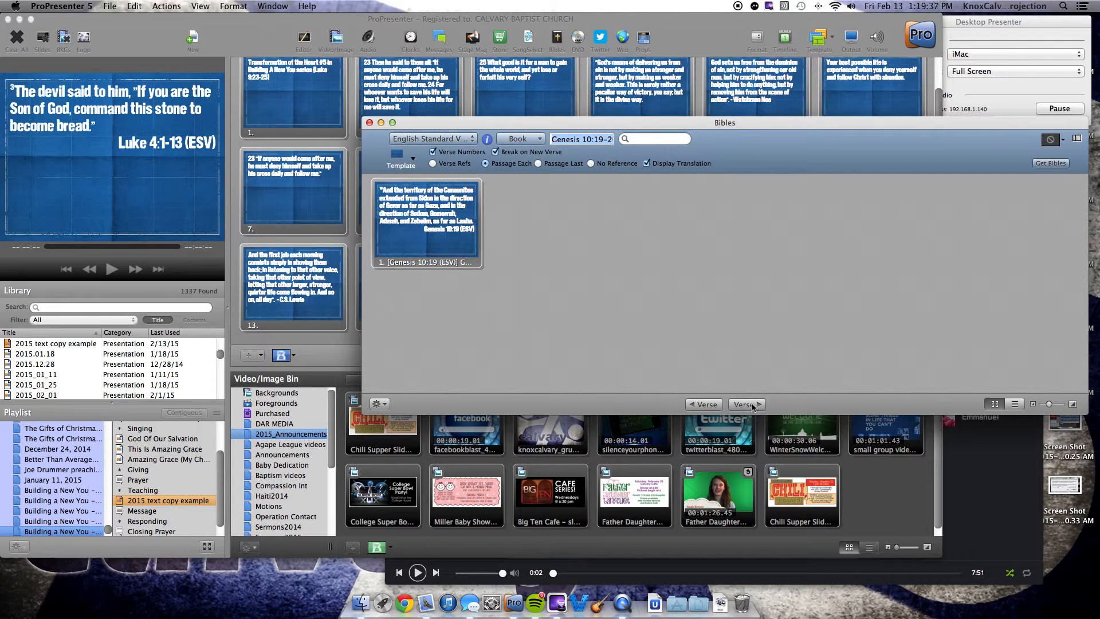
Step: Extend the passage by two following verses and one preceding verse to Genesis 10:18-21, and copy it to the current document
{"action": "left_click", "coordinate": [753, 405]}
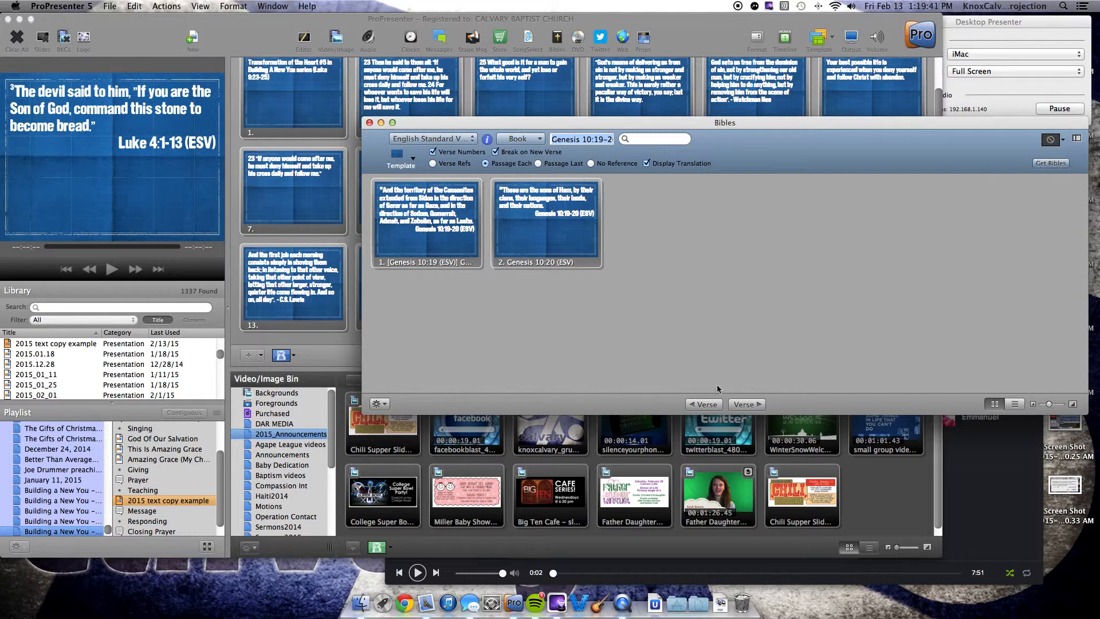
{"action": "left_click", "coordinate": [746, 405]}
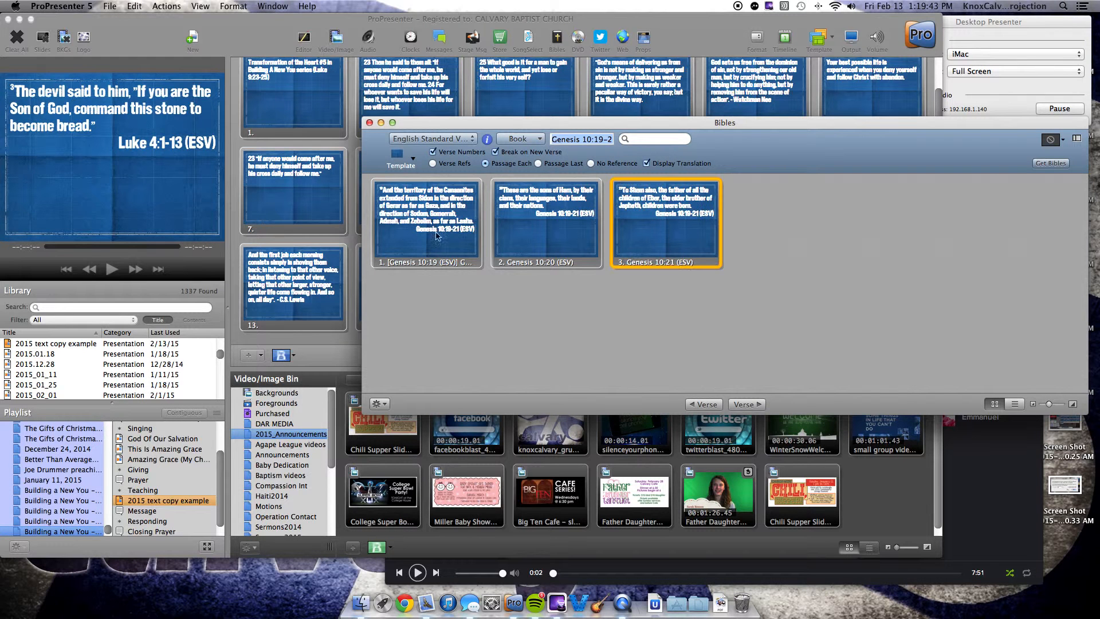
{"action": "left_click", "coordinate": [699, 405]}
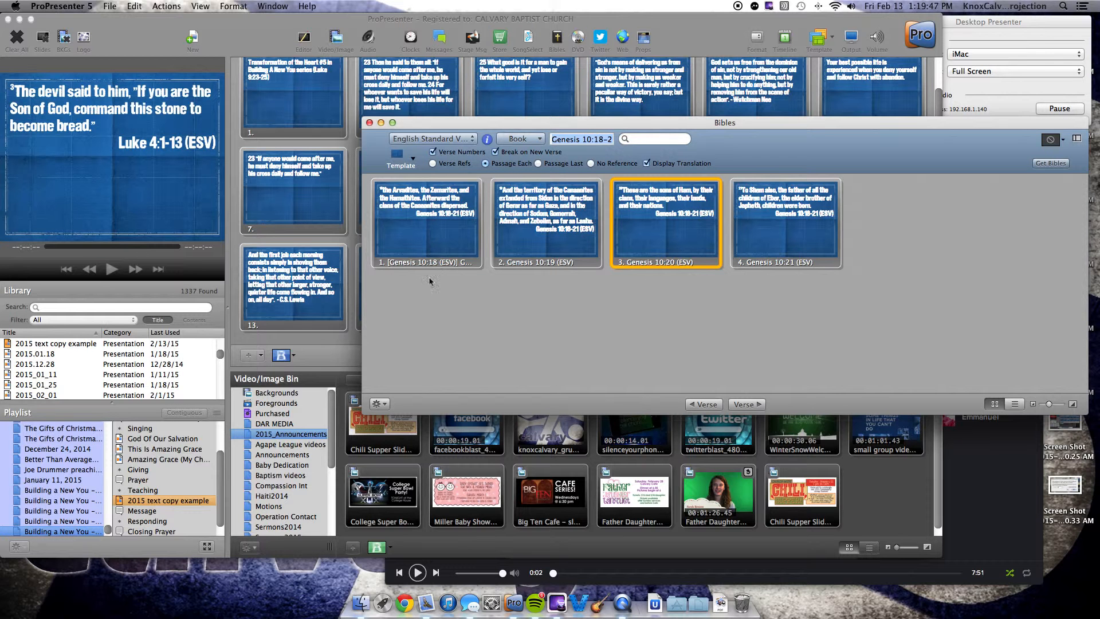
{"action": "left_click", "coordinate": [380, 404]}
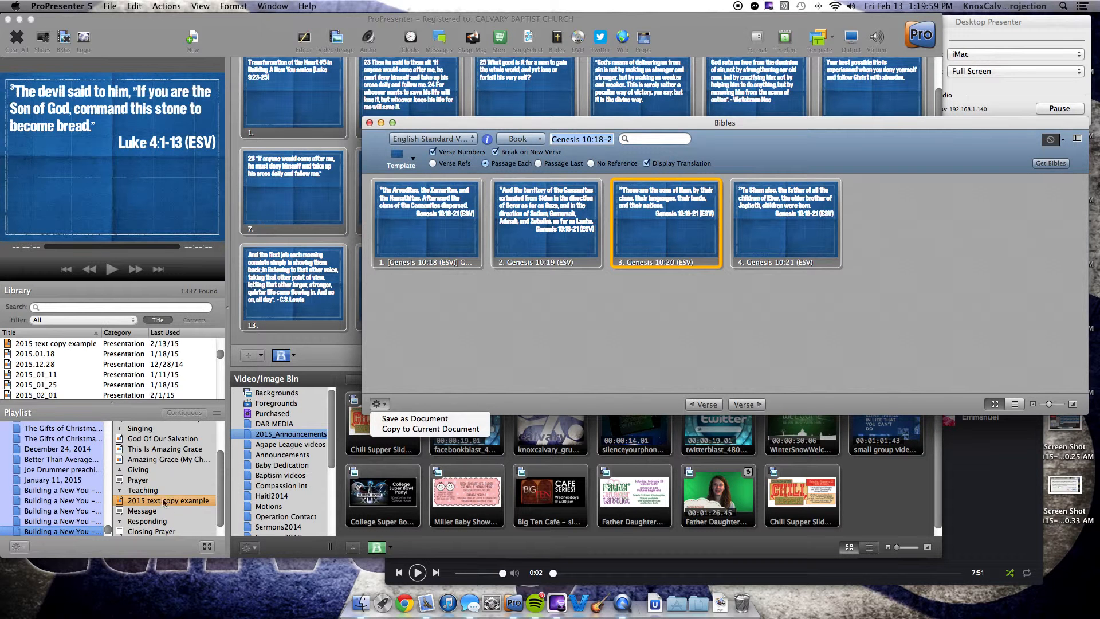
{"action": "left_click", "coordinate": [431, 429]}
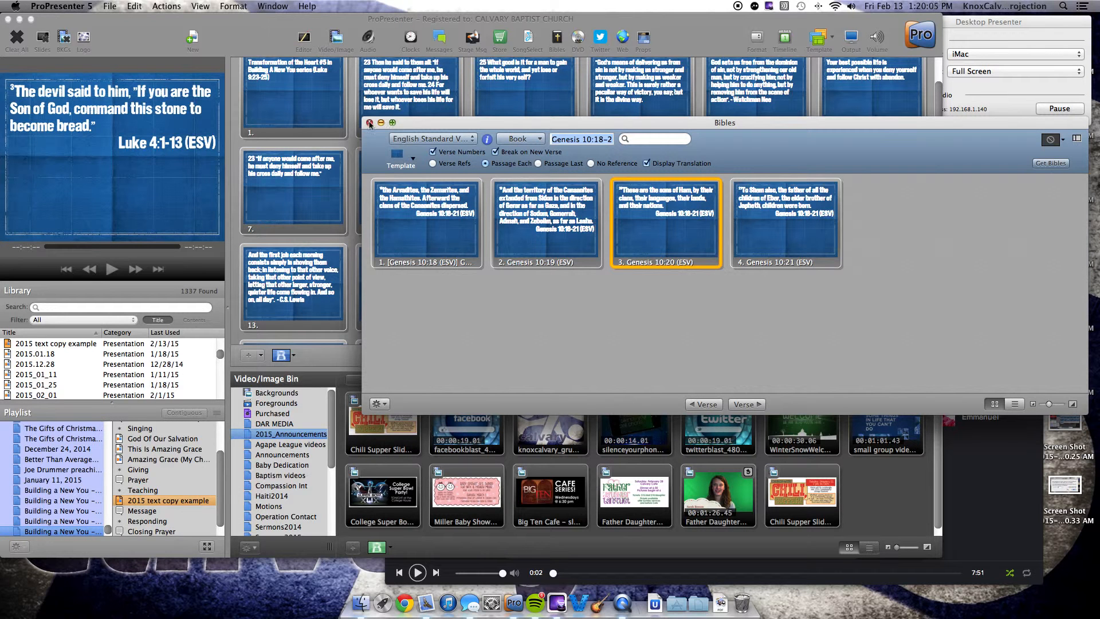
Step: Close the Bible lookup, send the Genesis 10:18 slide to the output, and add a blank slide at the end of the presentation
{"action": "left_click", "coordinate": [370, 122]}
{"action": "scroll", "coordinate": [304, 303], "scroll_direction": "down", "scroll_amount": 3}
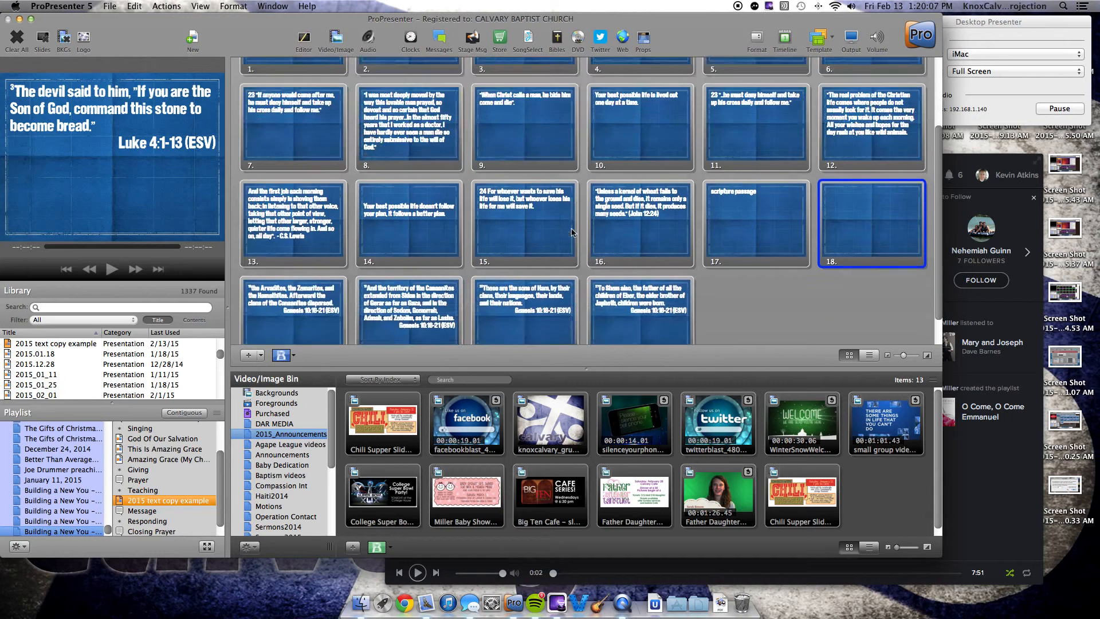
{"action": "left_click", "coordinate": [305, 303]}
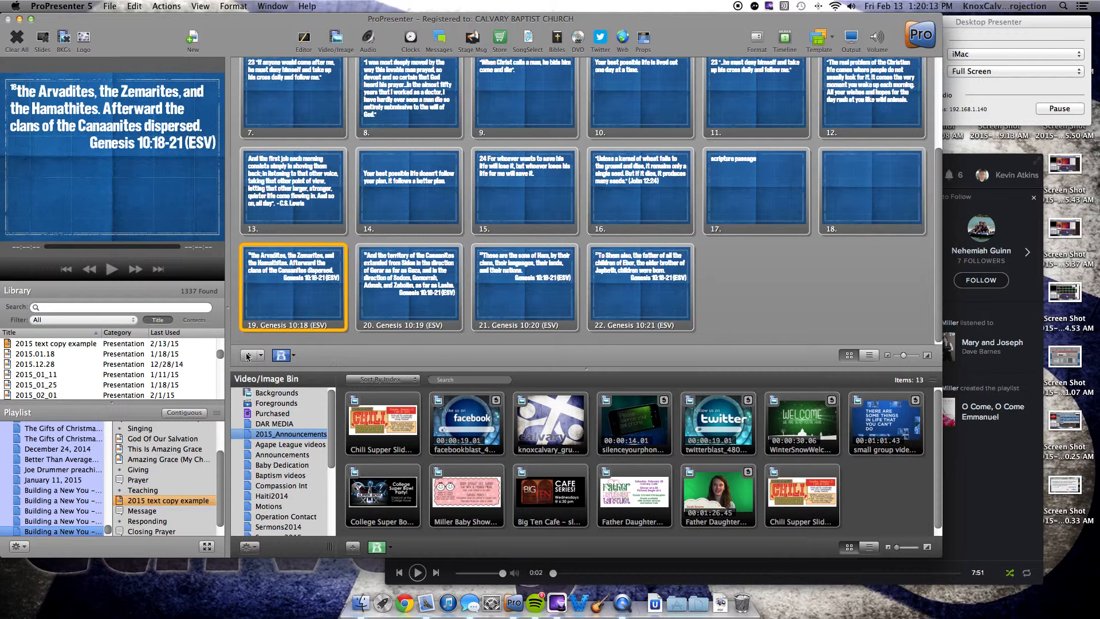
{"action": "key", "text": "super+shift+n"}
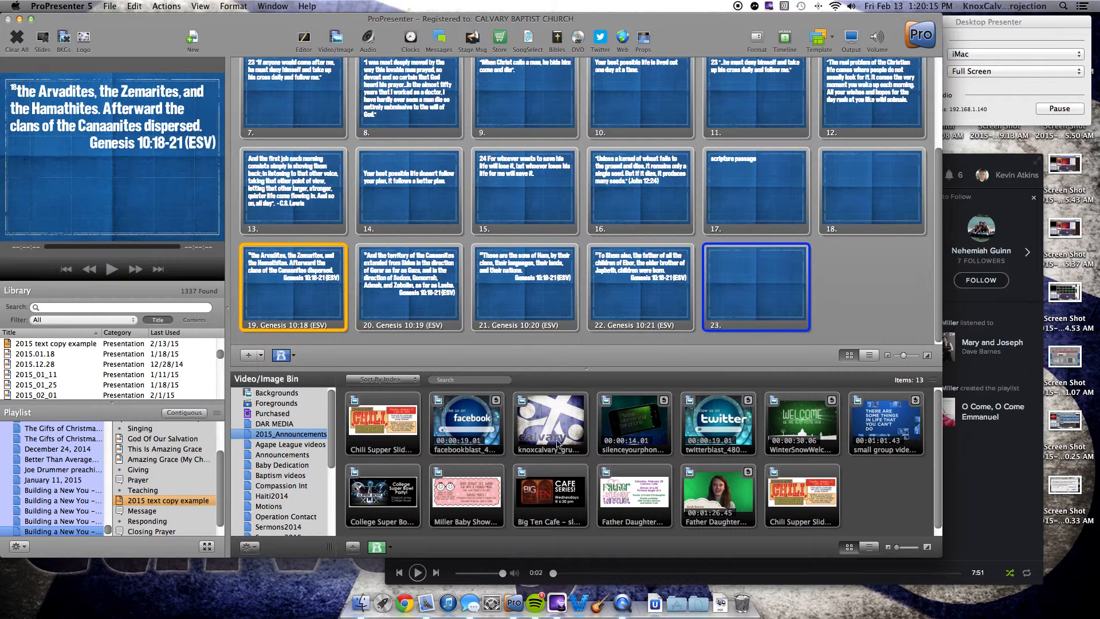
Step: Insert the "Building a New You" and "Eyes That Are Open" images from the Sermons2015 media folder as the presentation's first two slides
{"action": "scroll", "coordinate": [281, 494], "scroll_direction": "down", "scroll_amount": 4}
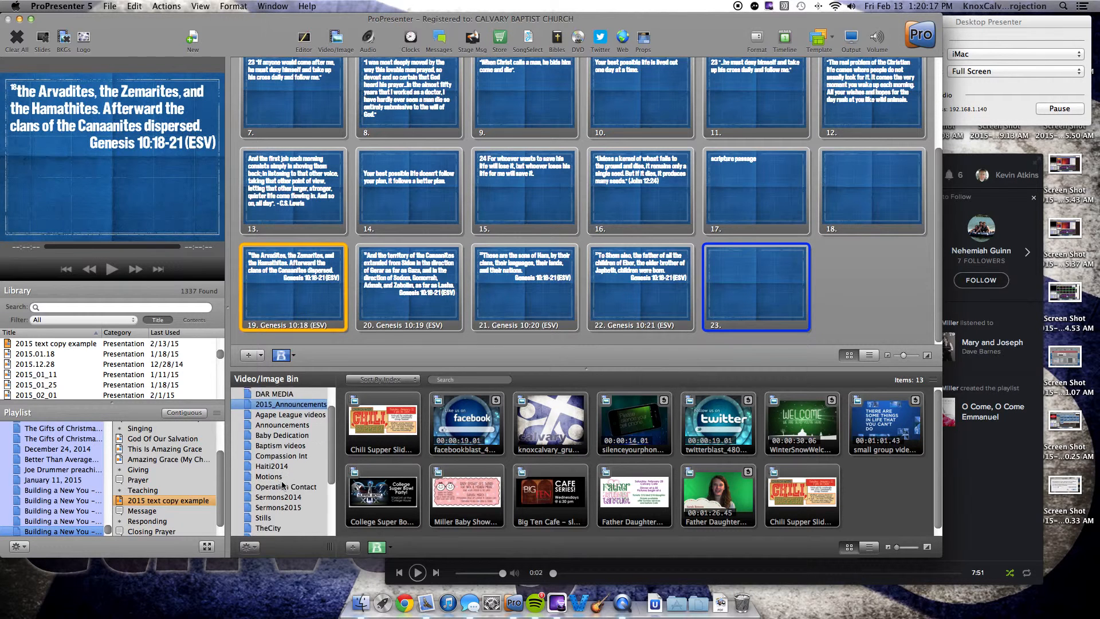
{"action": "left_click", "coordinate": [278, 497]}
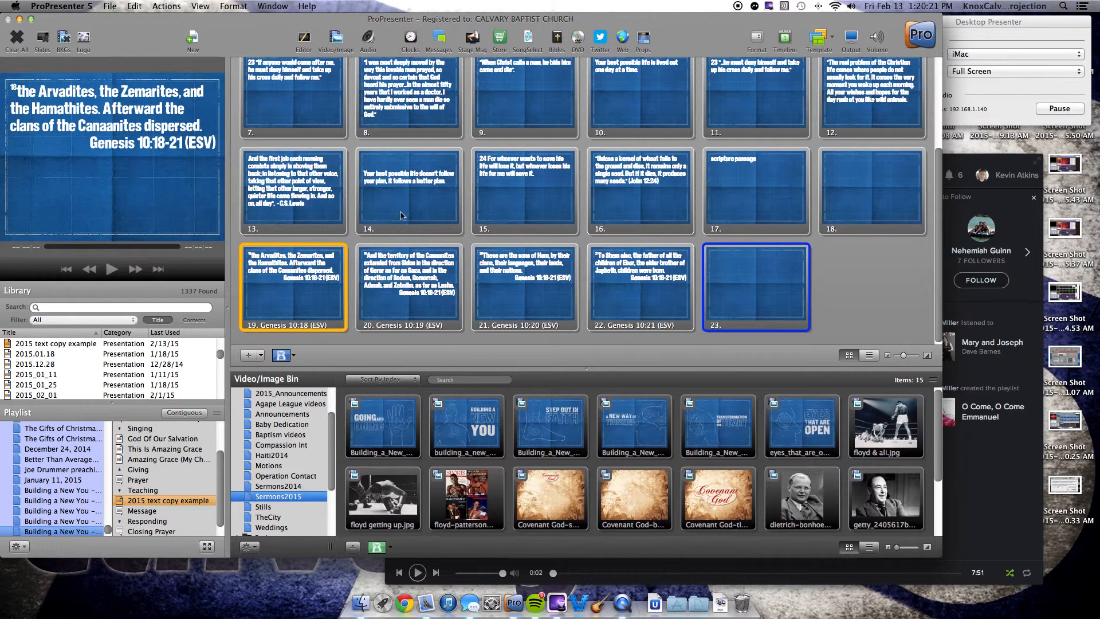
{"action": "scroll", "coordinate": [402, 216], "scroll_direction": "up", "scroll_amount": 5}
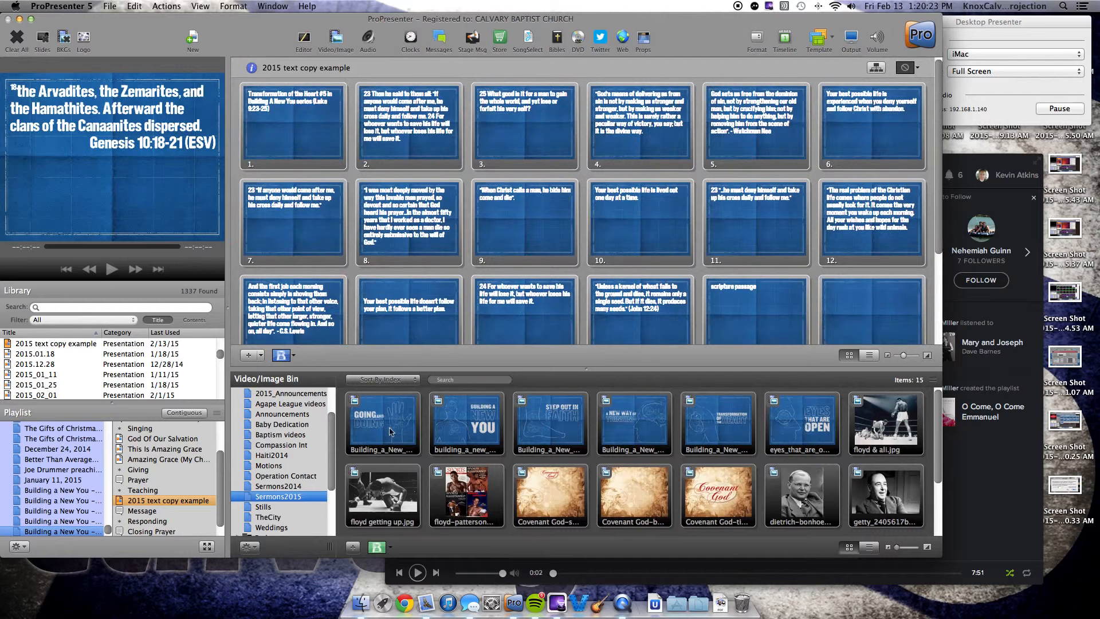
{"action": "left_click_drag", "start_coordinate": [474, 425], "coordinate": [238, 132]}
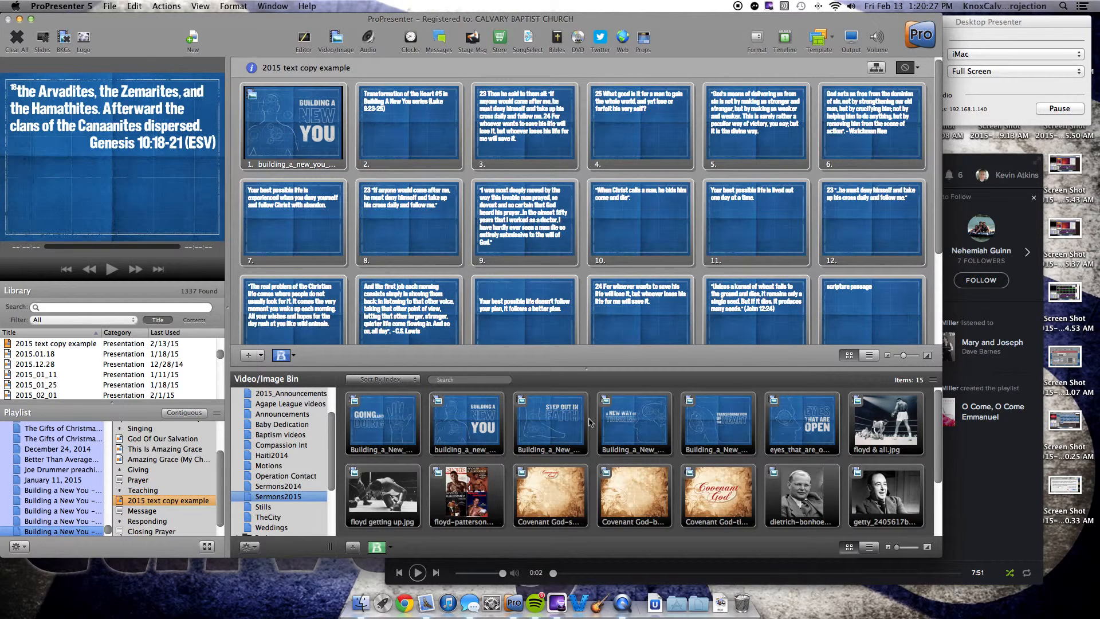
{"action": "left_click_drag", "start_coordinate": [812, 427], "coordinate": [353, 143]}
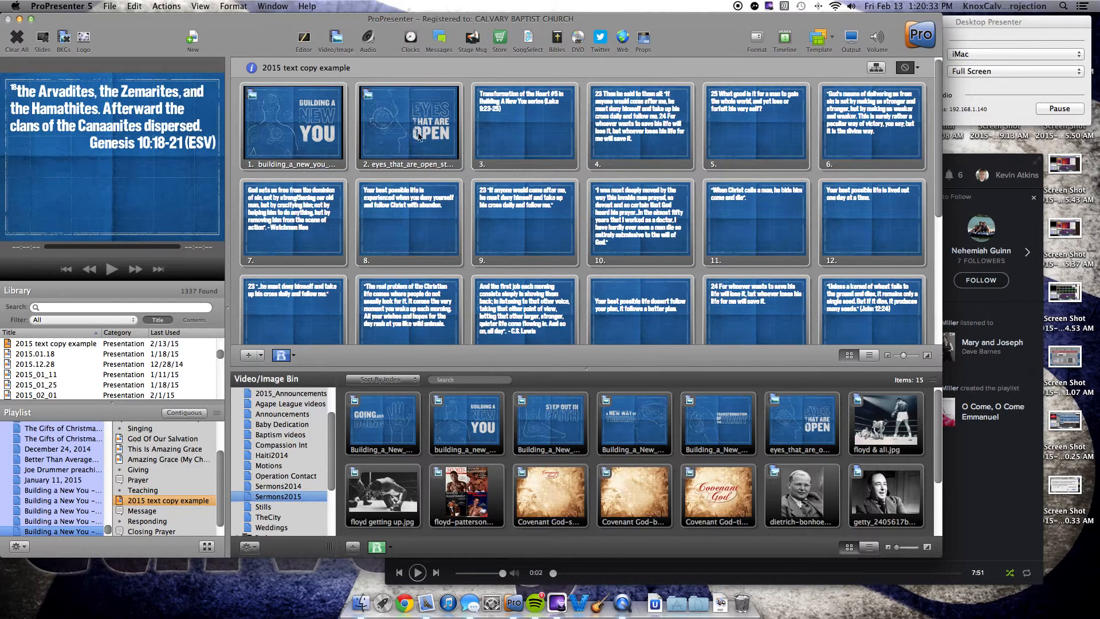
Step: Send the "Transformation of the Heart #5" title slide to the output, followed by the "Then he said to them all" verse slide
{"action": "scroll", "coordinate": [478, 218], "scroll_direction": "down", "scroll_amount": 1}
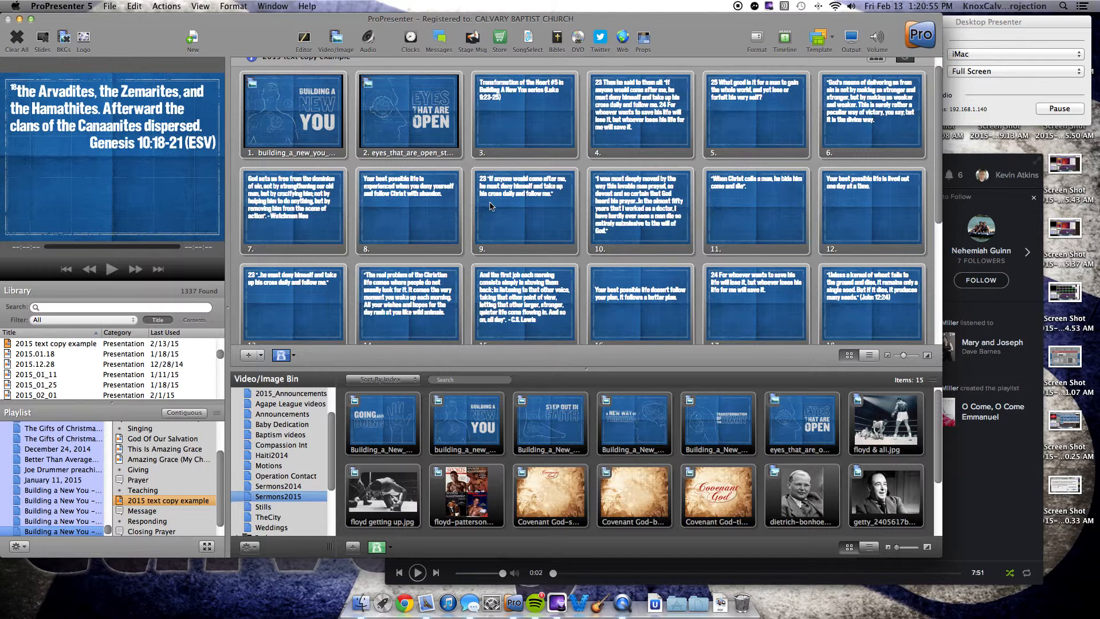
{"action": "left_click", "coordinate": [546, 115]}
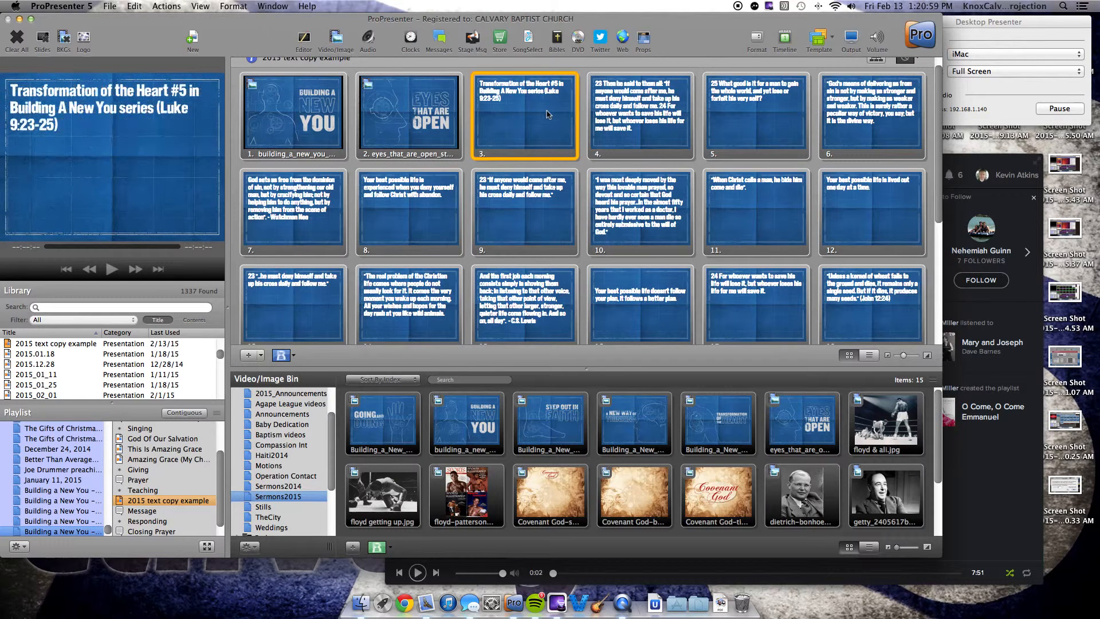
{"action": "left_click", "coordinate": [650, 127]}
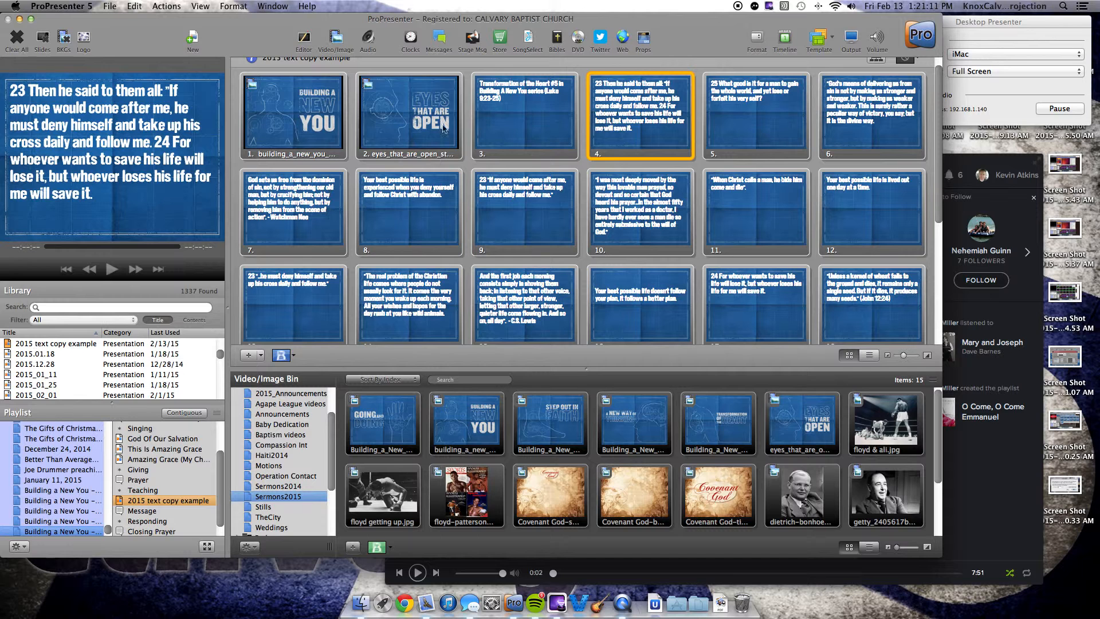
{"action": "scroll", "coordinate": [533, 168], "scroll_direction": "down", "scroll_amount": 3}
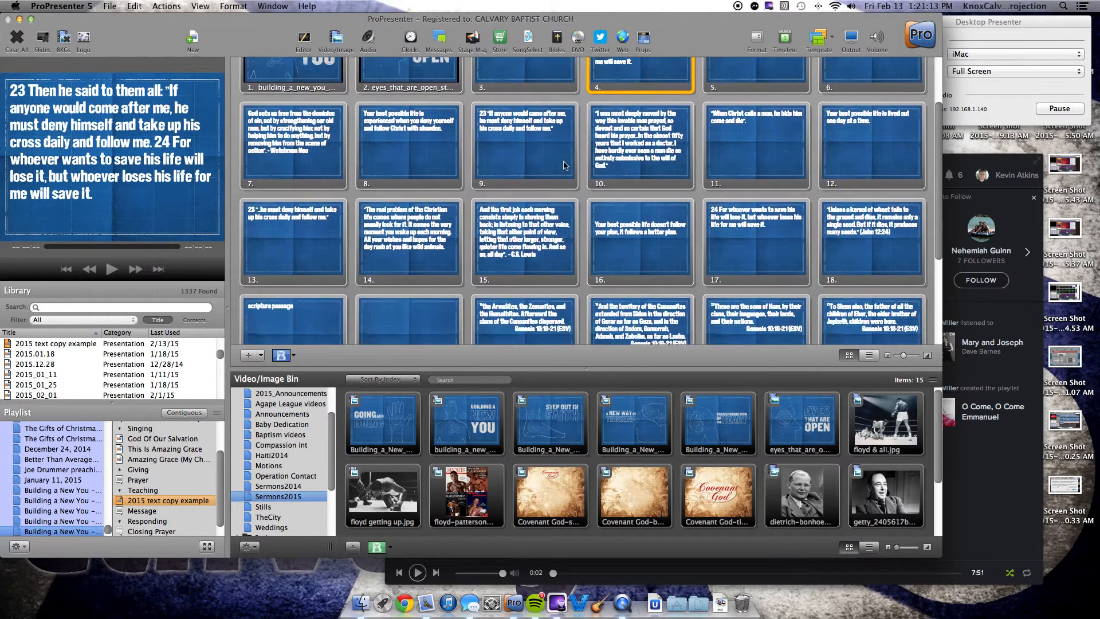
Step: Reopen the Bible lookup and load Exodus chapter 1
{"action": "scroll", "coordinate": [533, 168], "scroll_direction": "up", "scroll_amount": 4}
{"action": "left_click", "coordinate": [558, 38]}
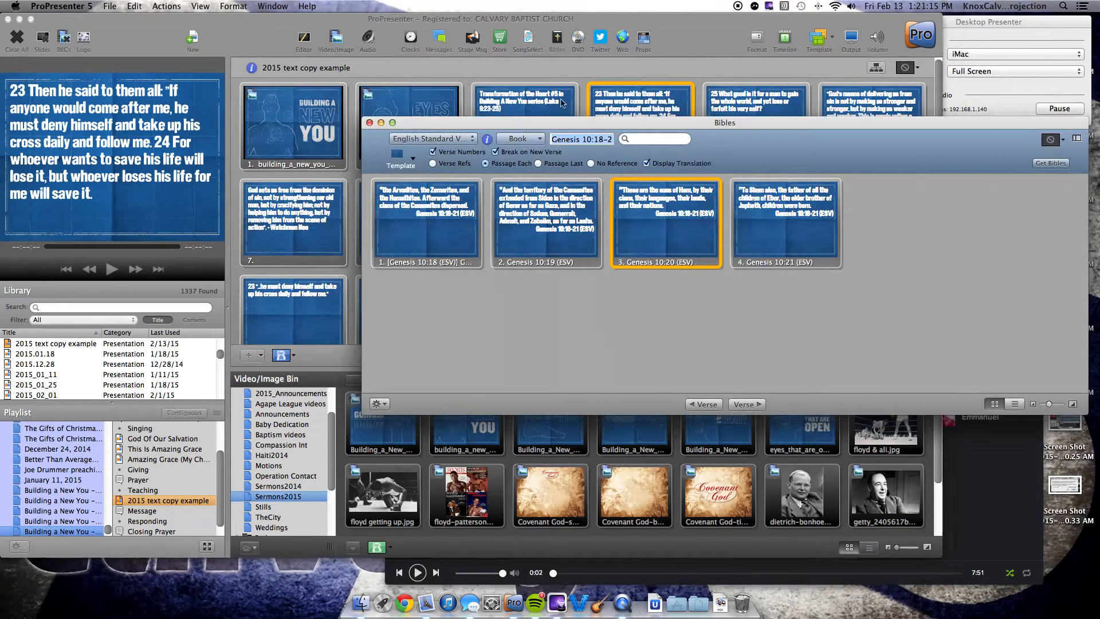
{"action": "left_click", "coordinate": [538, 139]}
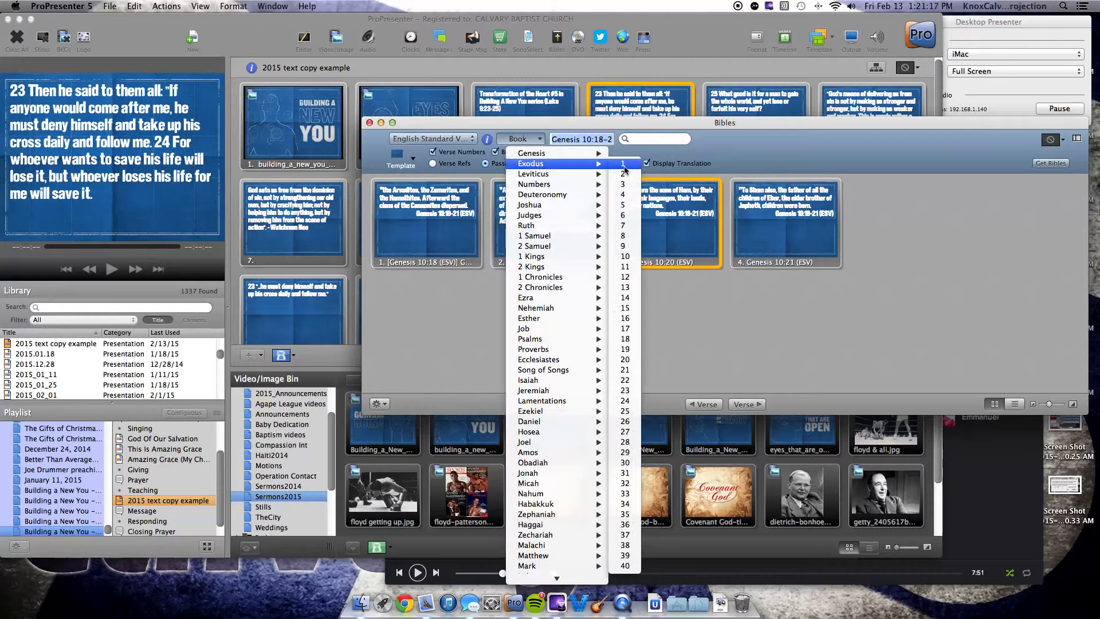
{"action": "left_click", "coordinate": [619, 170]}
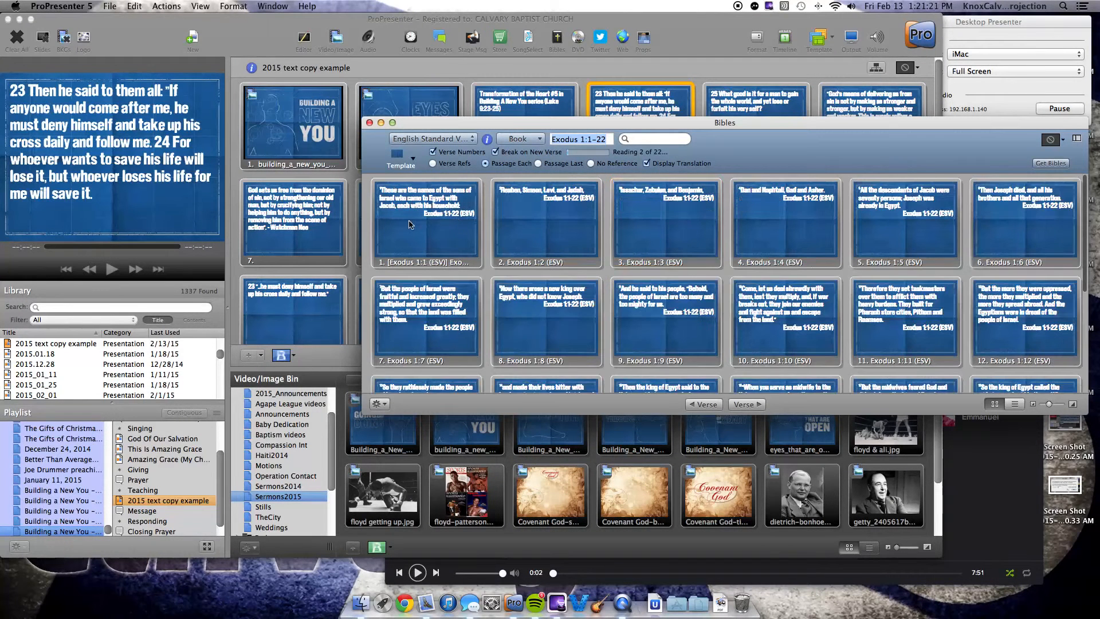
Step: Send Exodus 1:1, 1:2 and 1:3 to the output one after another straight from the Bible lookup, and close it
{"action": "left_click", "coordinate": [409, 223]}
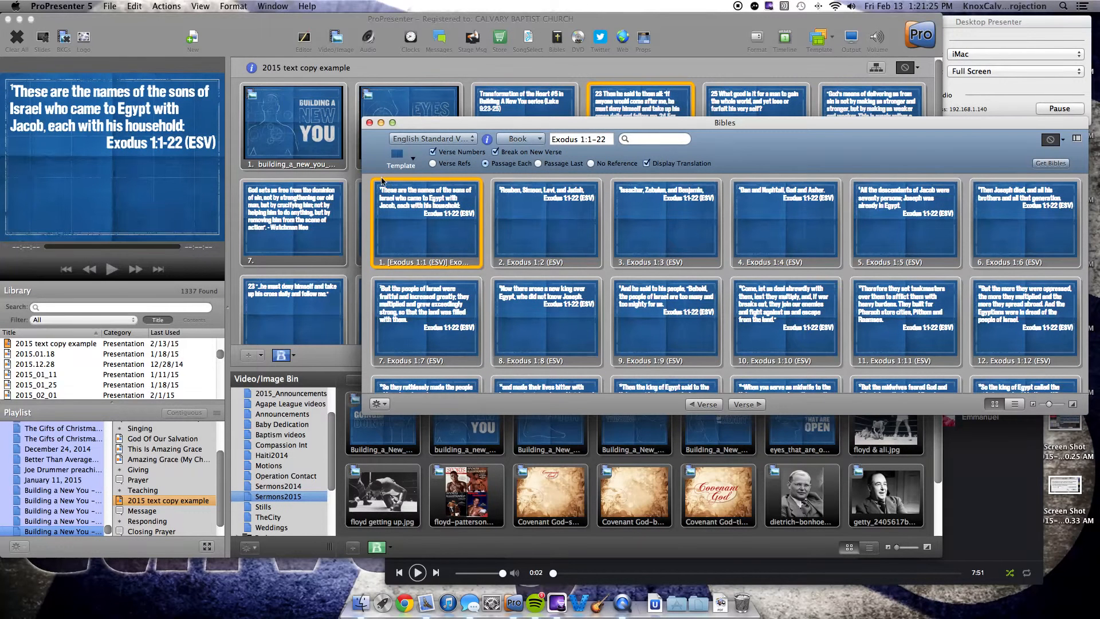
{"action": "scroll", "coordinate": [702, 187], "scroll_direction": "down", "scroll_amount": 1}
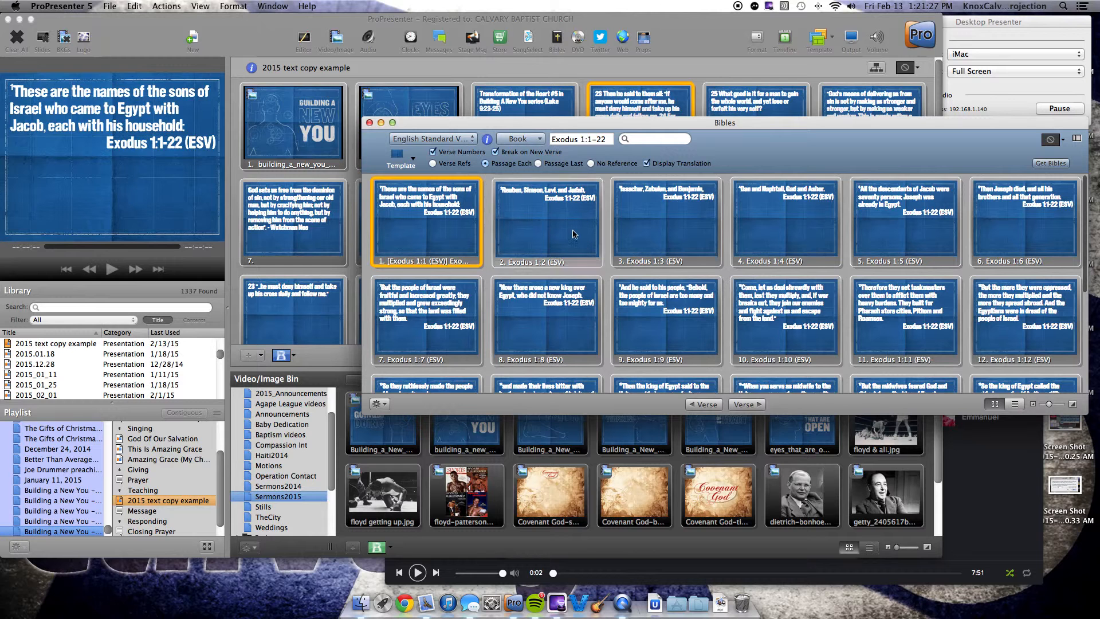
{"action": "left_click", "coordinate": [573, 230]}
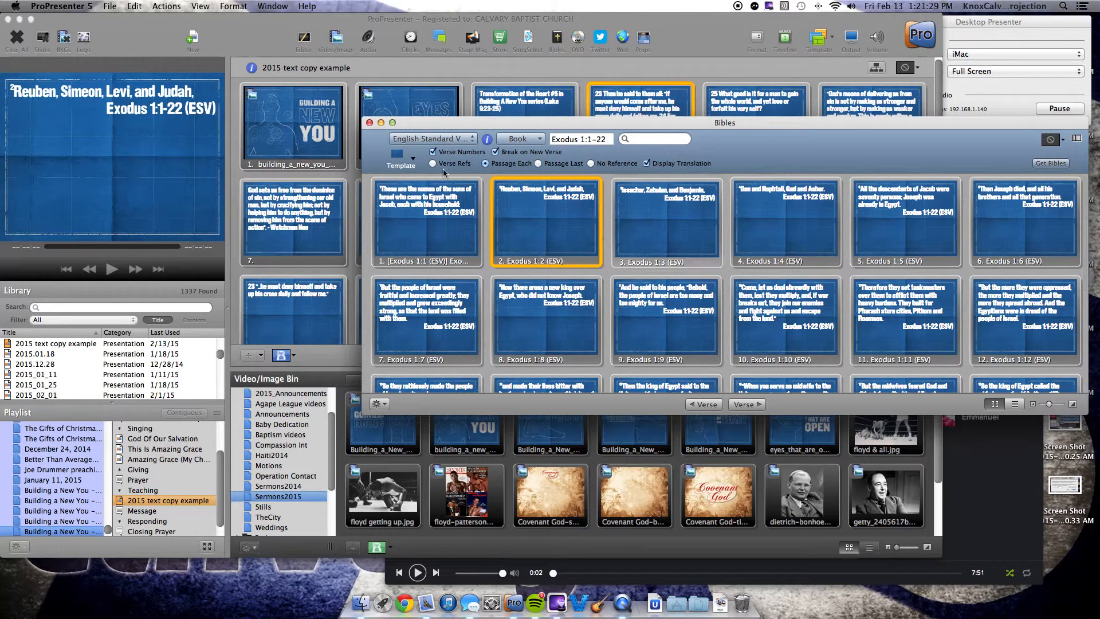
{"action": "left_click", "coordinate": [642, 232]}
{"action": "left_click", "coordinate": [369, 123]}
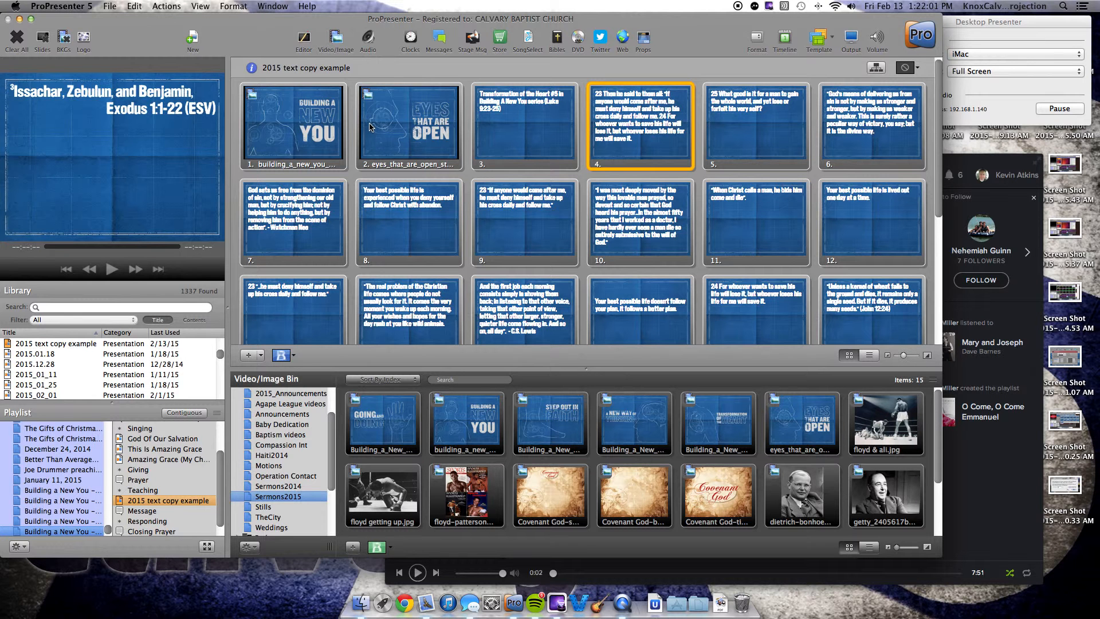
Step: Send slide 15 with the C.S. Lewis quote, slide 16 about a better plan, and blank slide 20 to the output in turn
{"action": "scroll", "coordinate": [543, 216], "scroll_direction": "down", "scroll_amount": 5}
{"action": "left_click", "coordinate": [543, 216]}
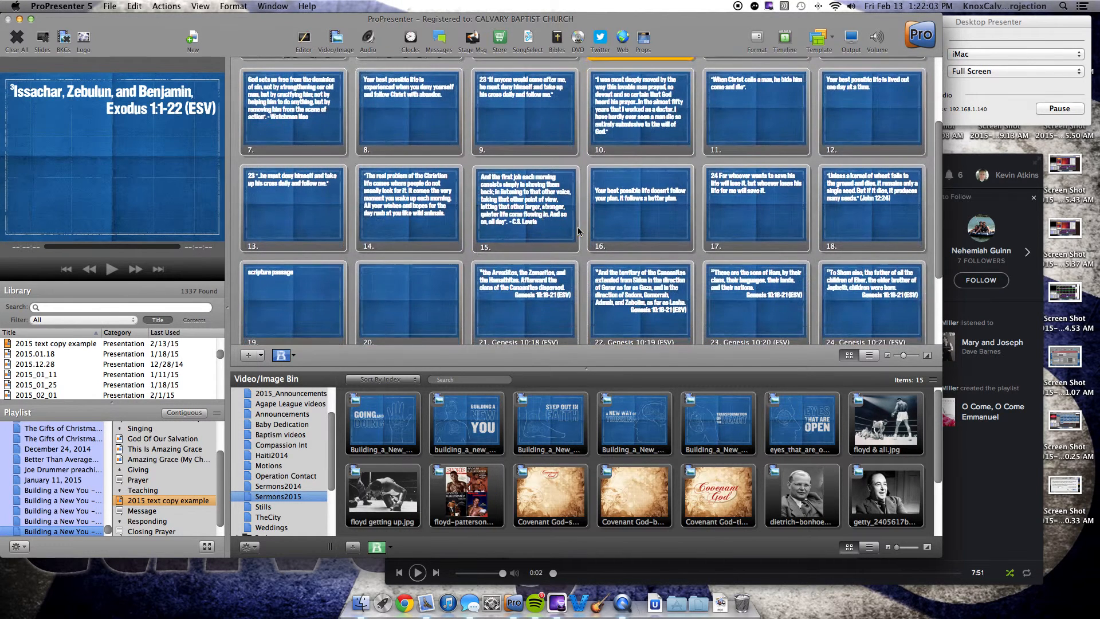
{"action": "left_click", "coordinate": [647, 224]}
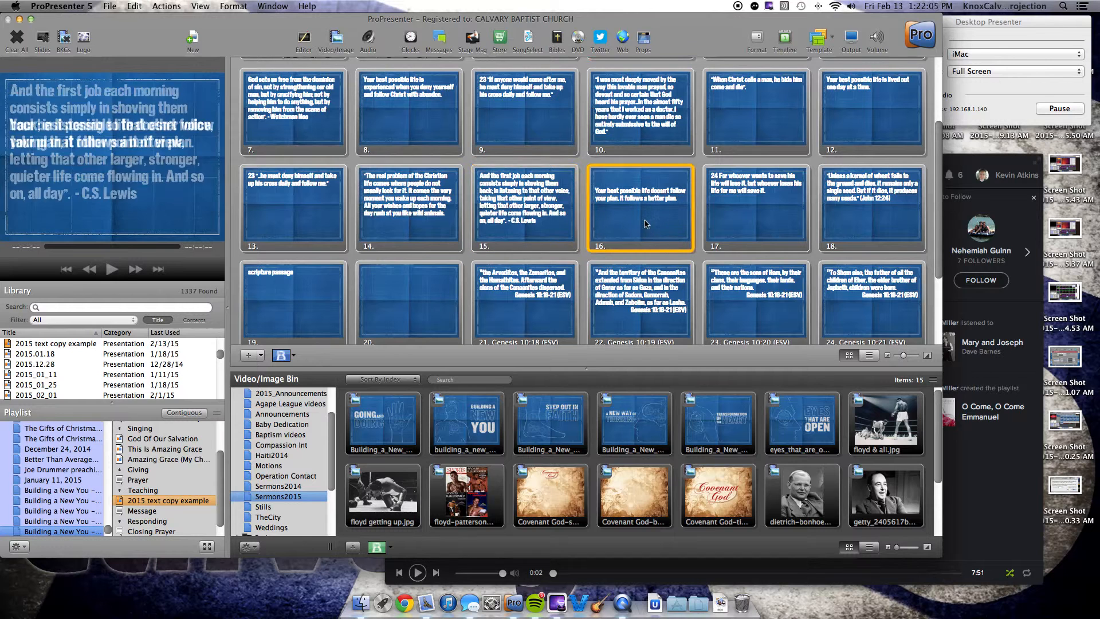
{"action": "scroll", "coordinate": [400, 290], "scroll_direction": "up", "scroll_amount": 1}
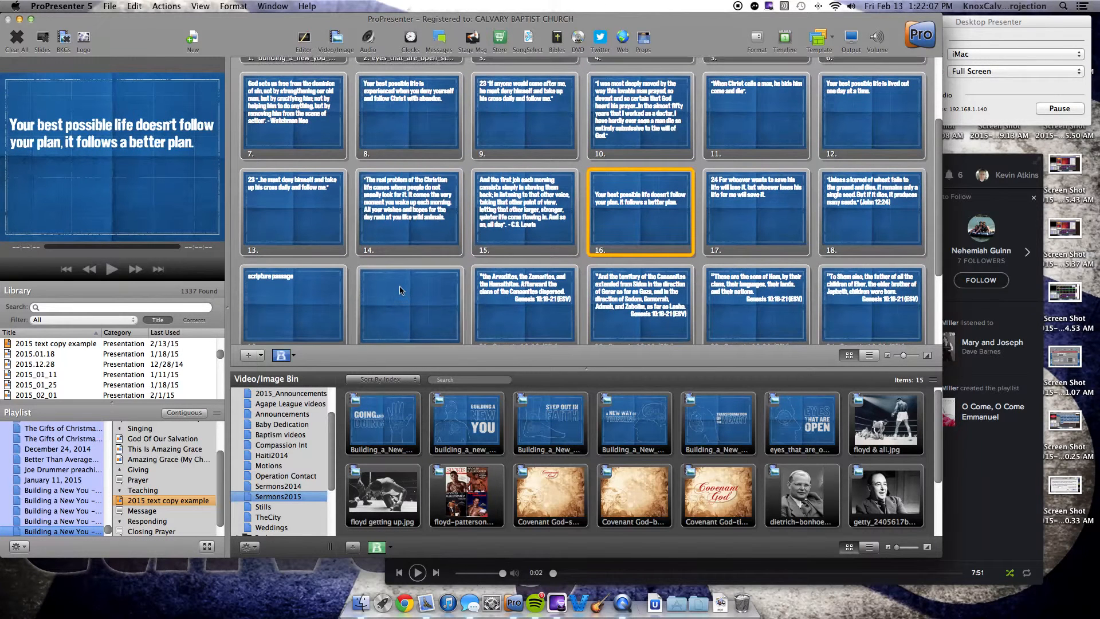
{"action": "left_click", "coordinate": [400, 290]}
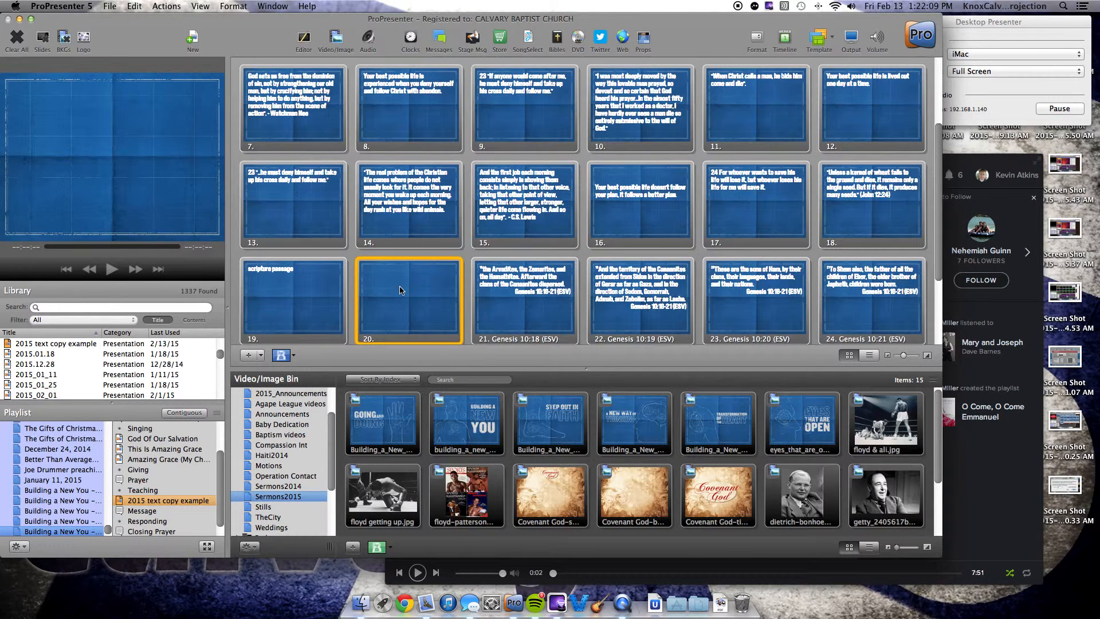
{"action": "scroll", "coordinate": [497, 255], "scroll_direction": "down", "scroll_amount": 4}
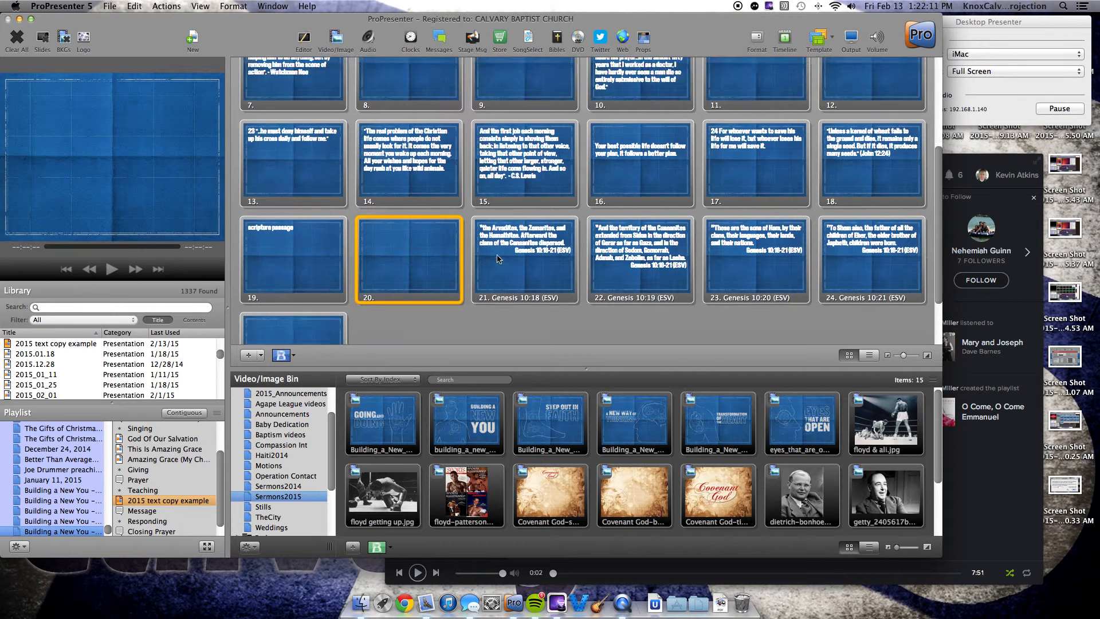